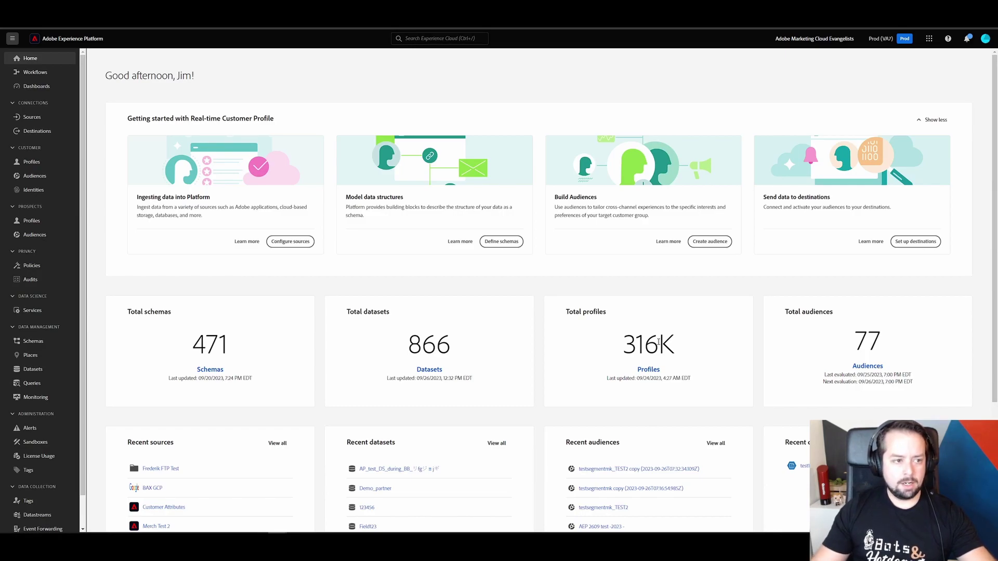
Start a new schema based on the XDM ExperienceEvent class
scroll(65, 457, "down", 1)
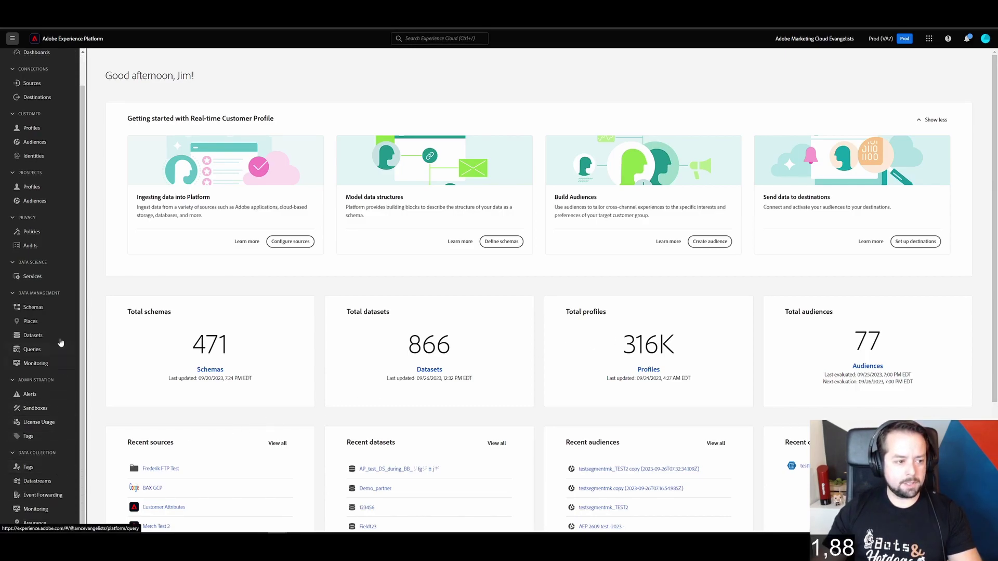
left_click(34, 308)
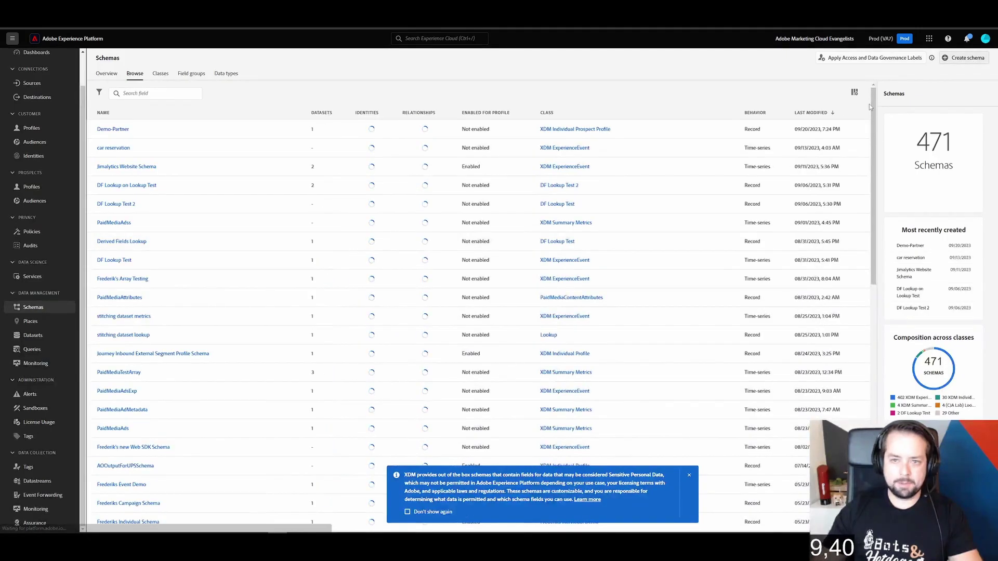
left_click(965, 58)
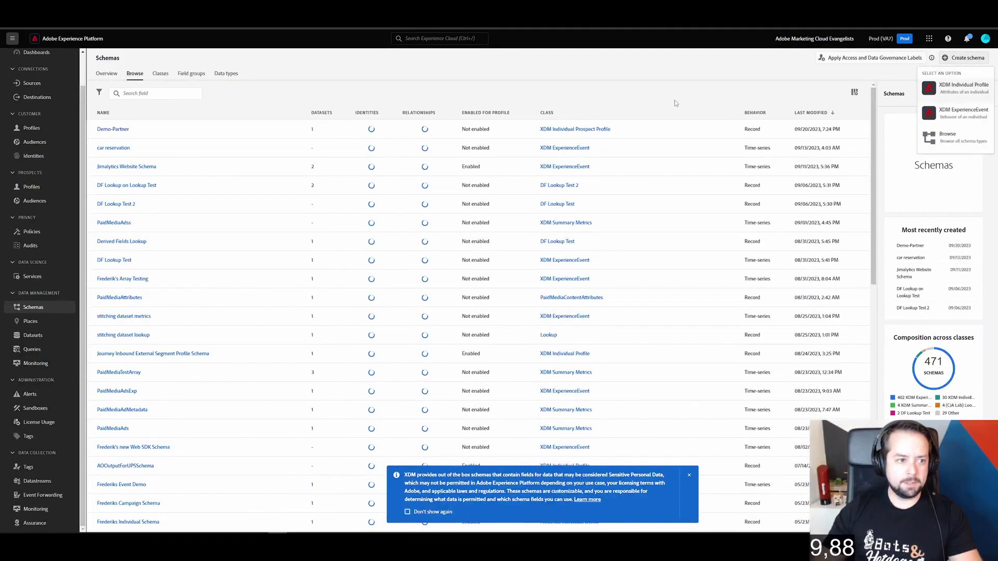
left_click(964, 113)
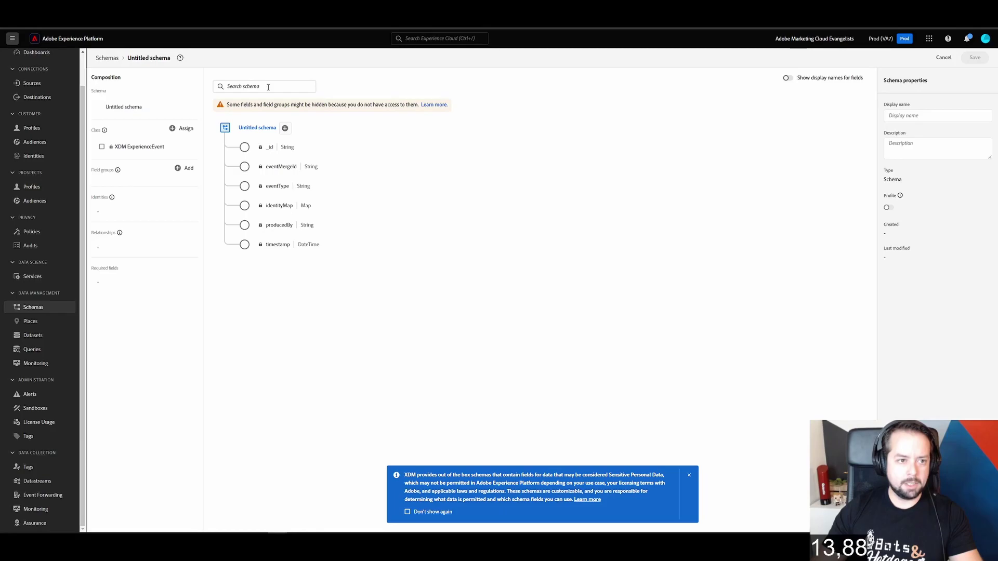
Search field groups for 'Adobe Analy' and select the Adobe Analytics ExperienceEvent Template
left_click(185, 167)
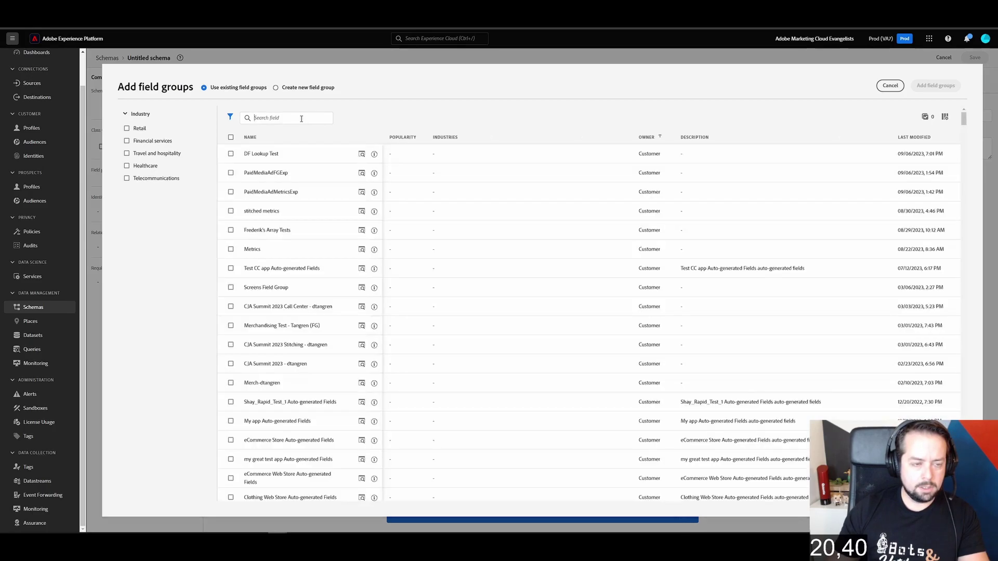
left_click(301, 118)
type("Adobe An")
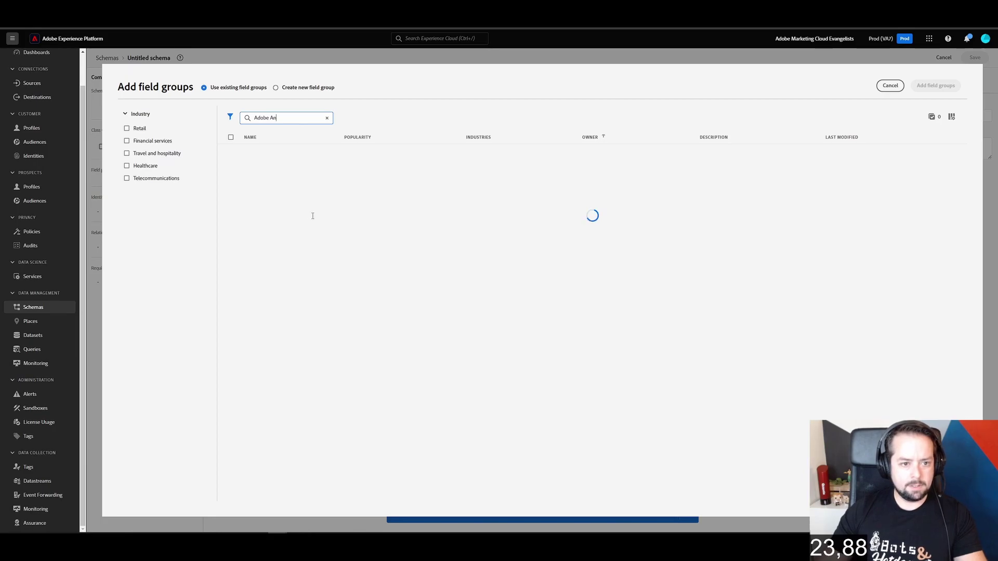
type("al")
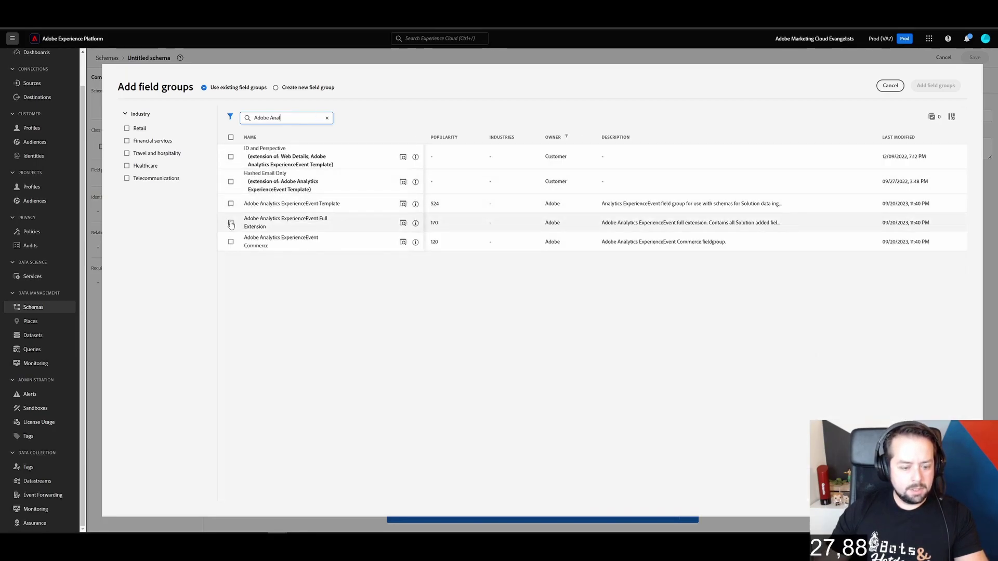
type("y")
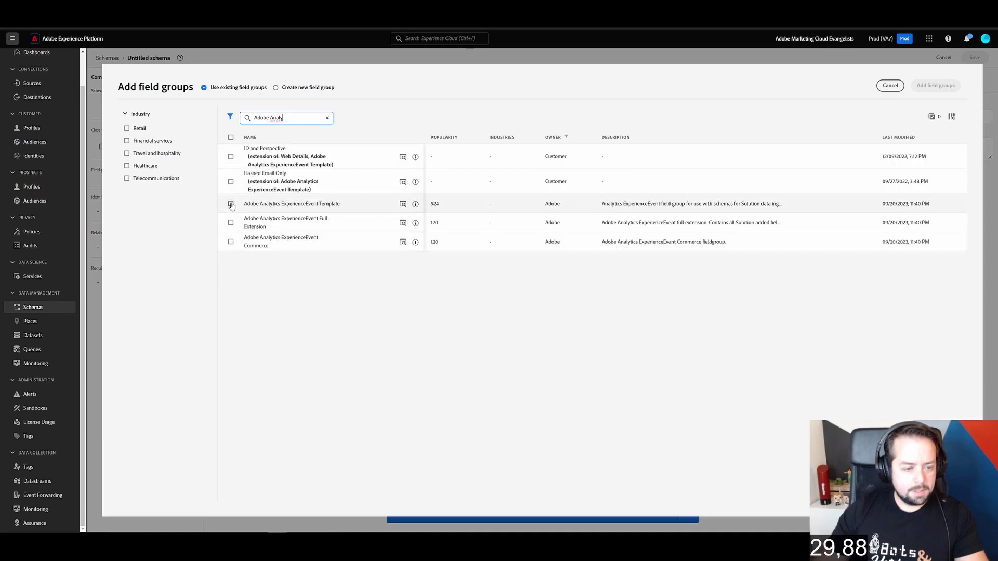
left_click(230, 205)
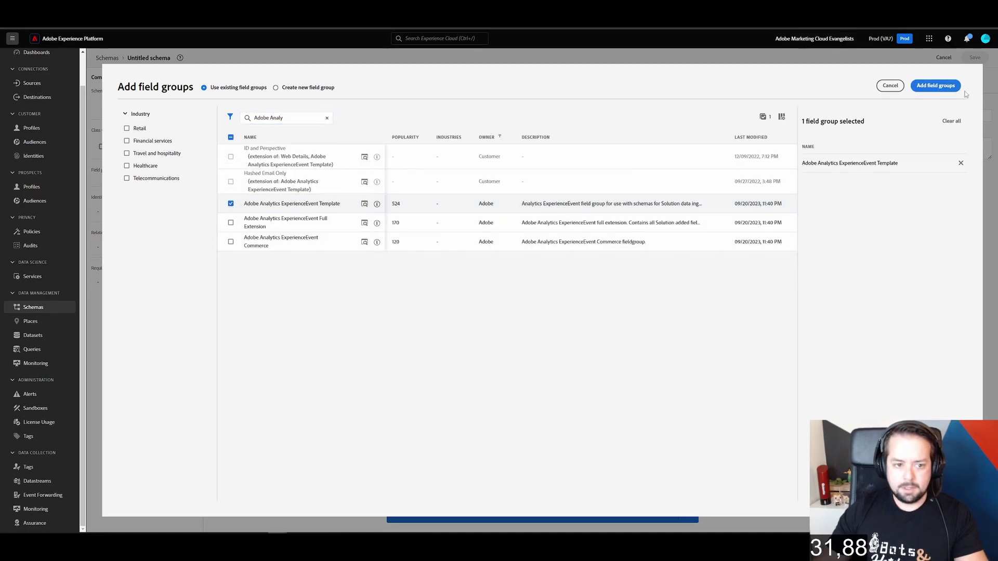
Add the chosen field group, set the display name 'Speed Run Schema', and save the schema
left_click(937, 87)
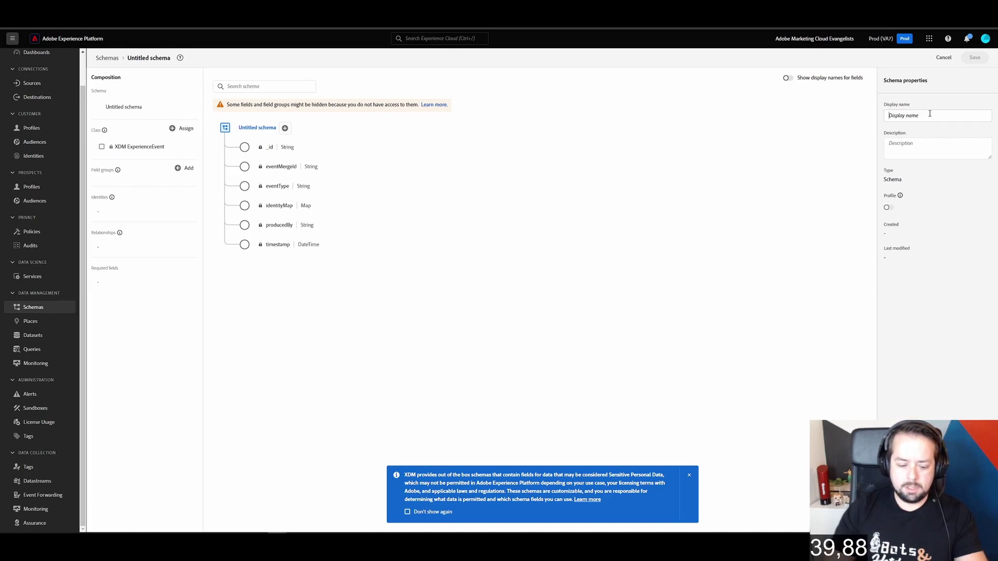
type("Speed Run Schema")
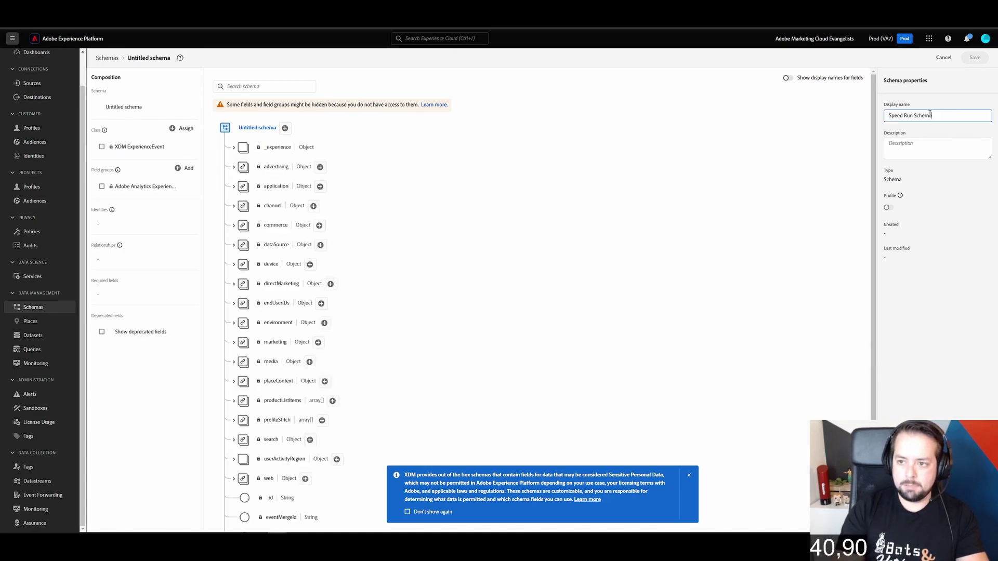
left_click(971, 61)
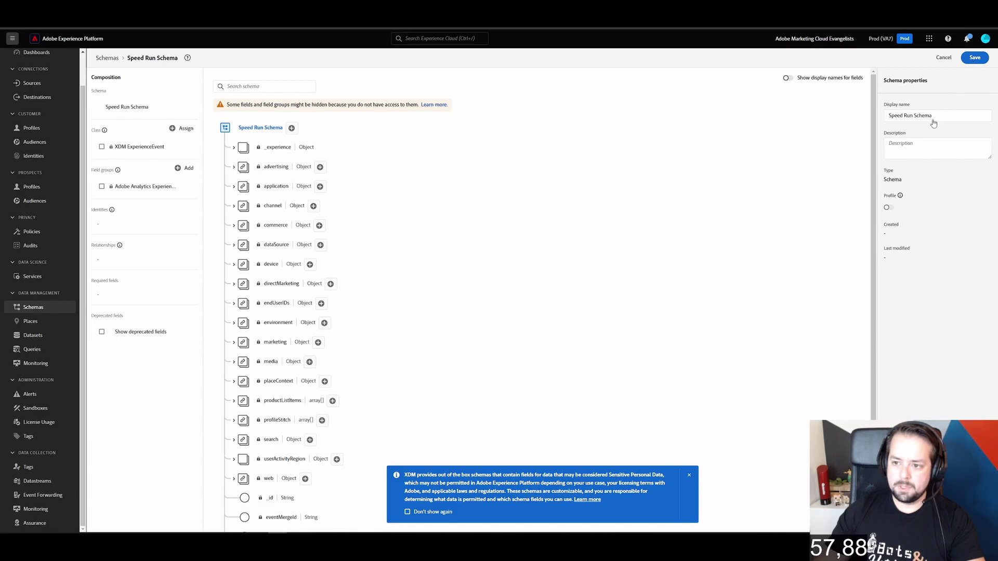
left_click(969, 58)
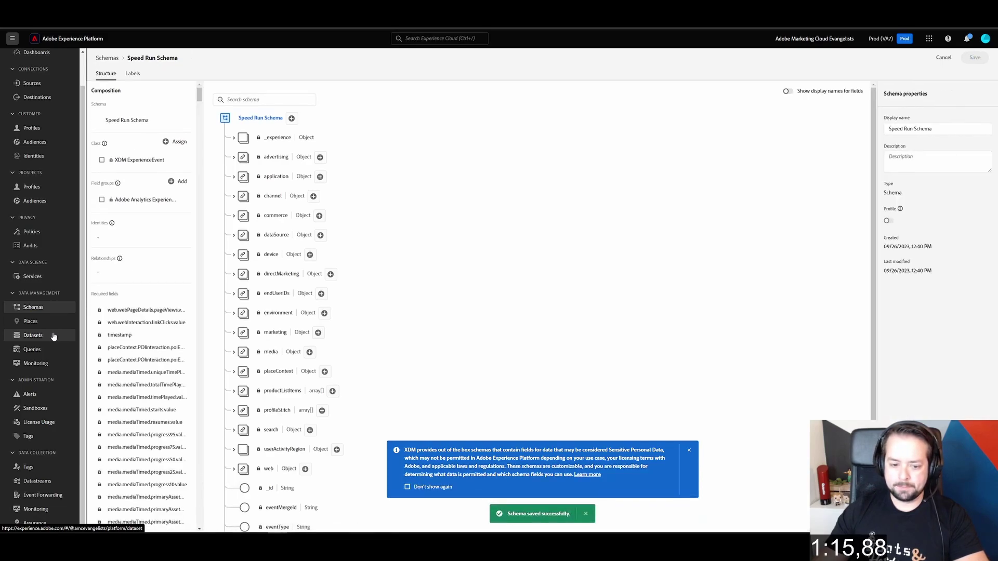
Create a dataset from Speed Run Schema and name it 'Speed Run Dataset'
left_click(53, 336)
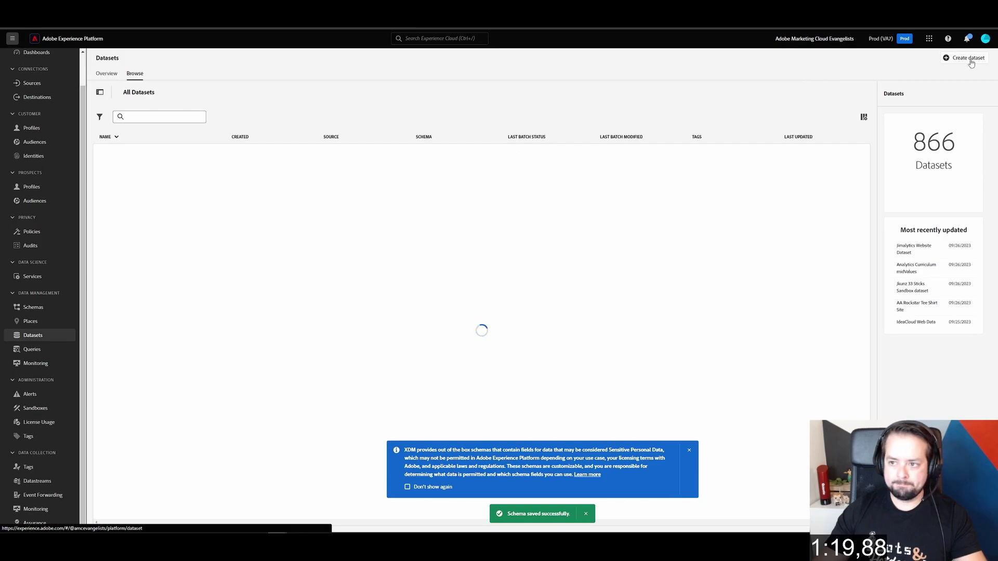
left_click(966, 57)
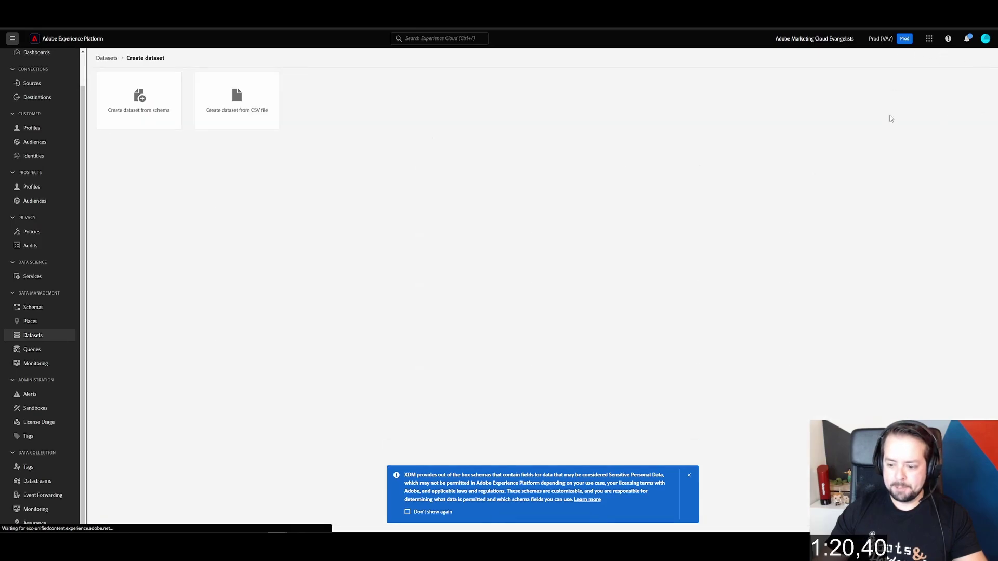
left_click(162, 110)
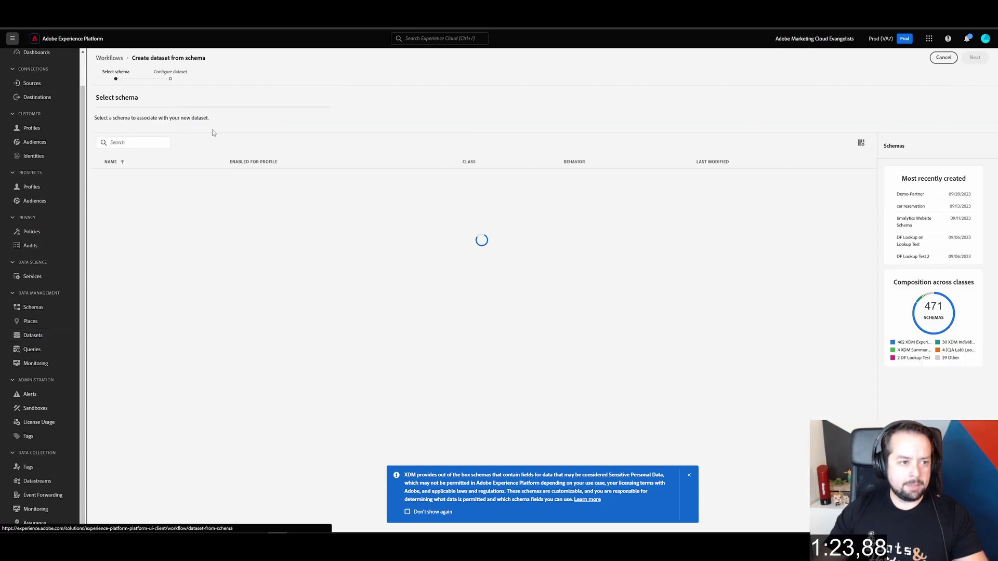
left_click(119, 142)
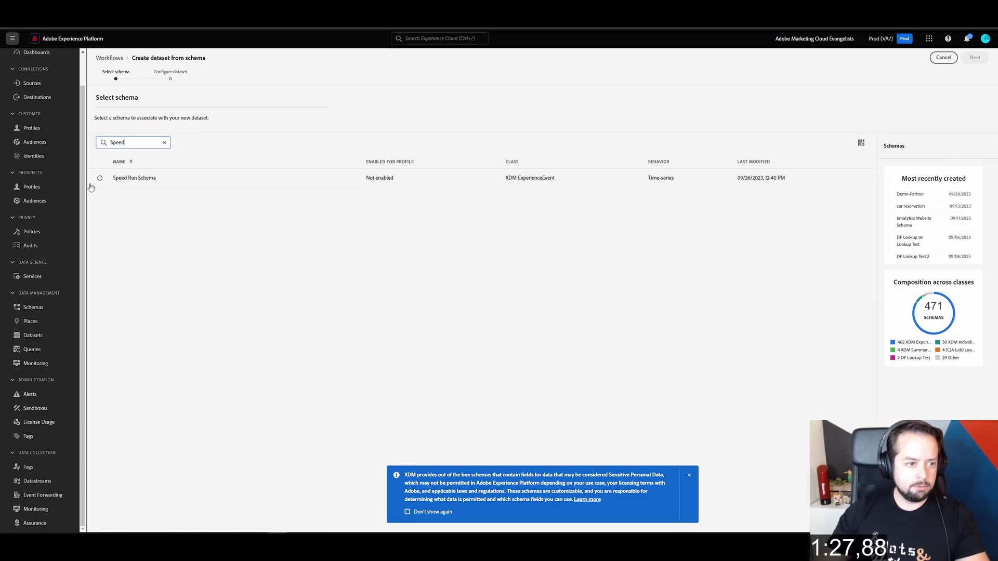
left_click(99, 177)
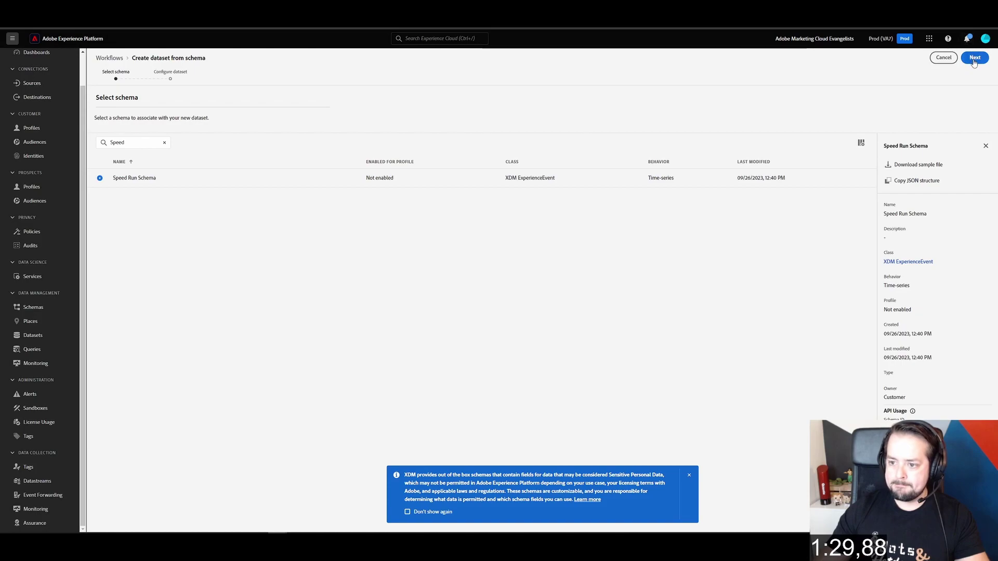
left_click(974, 61)
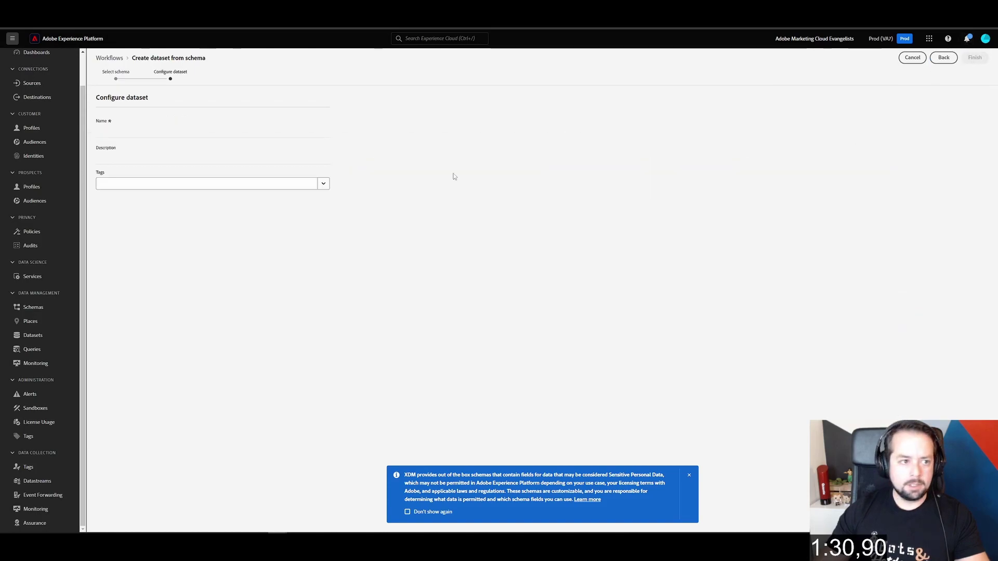
left_click(154, 130)
type("Speed Run Dataset")
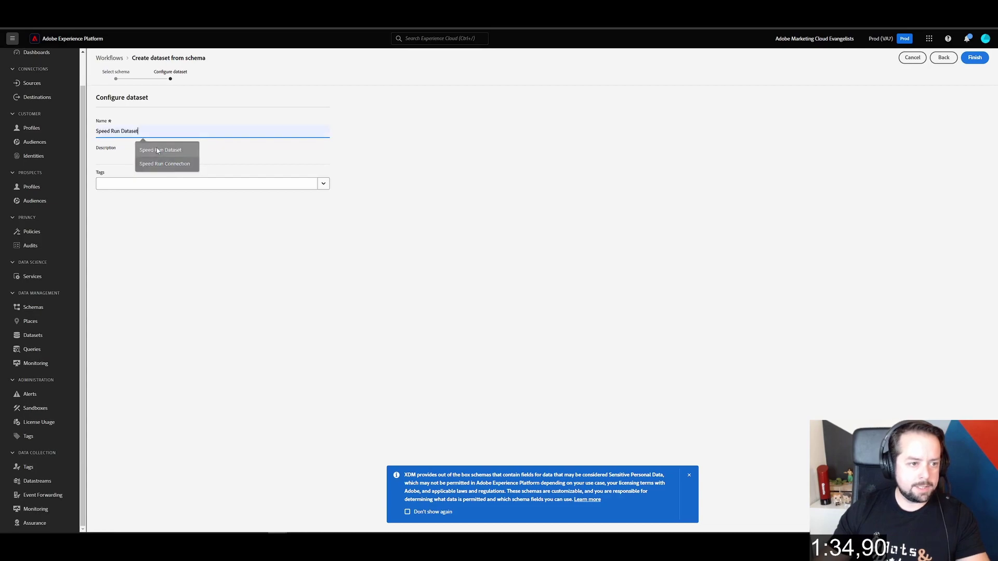
left_click(165, 150)
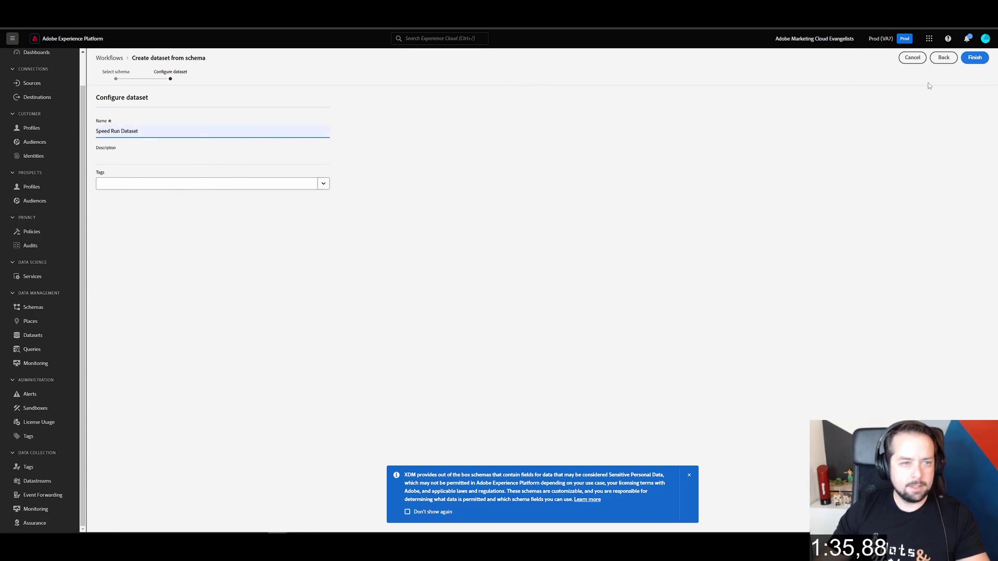
left_click(974, 58)
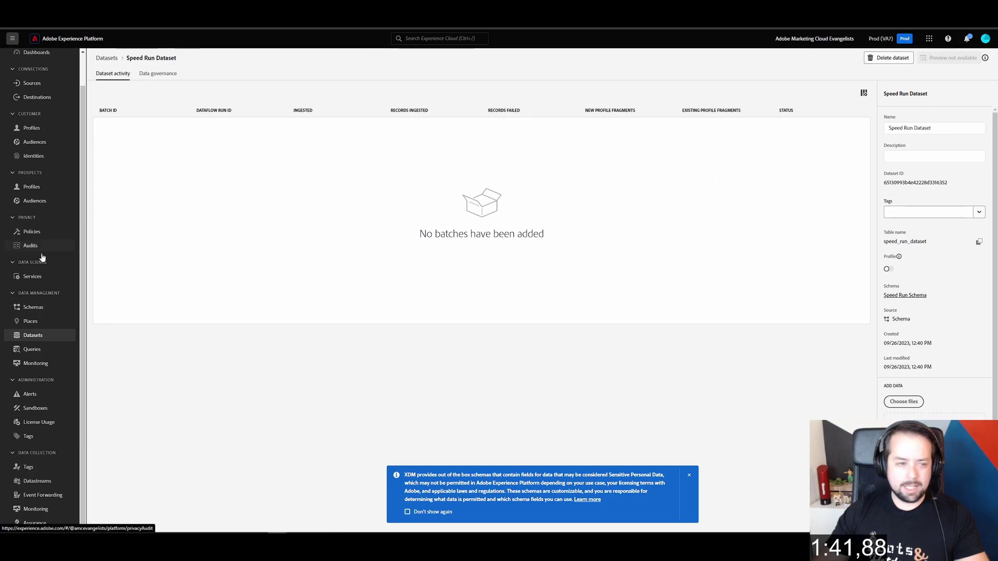
Create and save 'Speed Run Datastream' with Speed Run Schema as its event schema
left_click(41, 481)
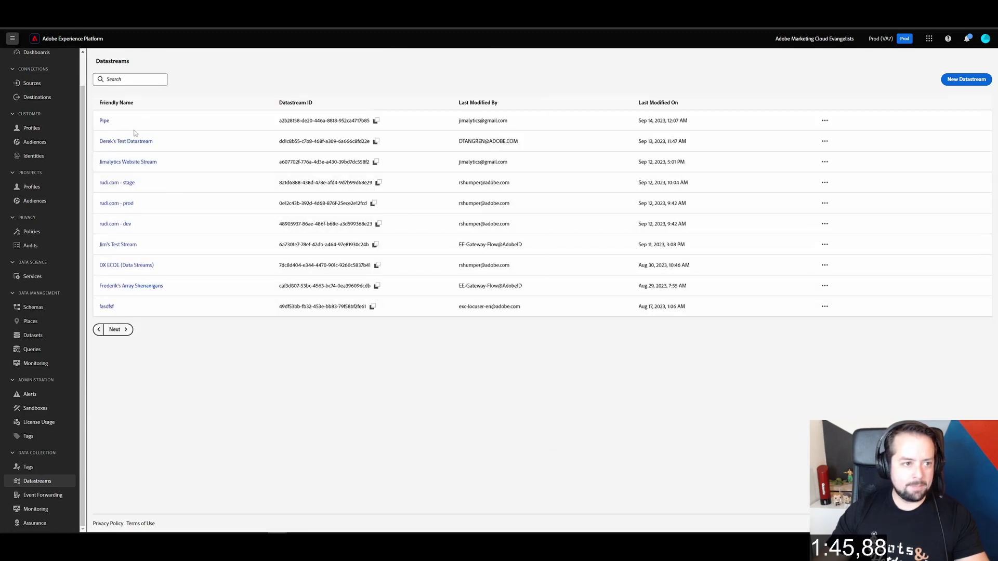
left_click(976, 80)
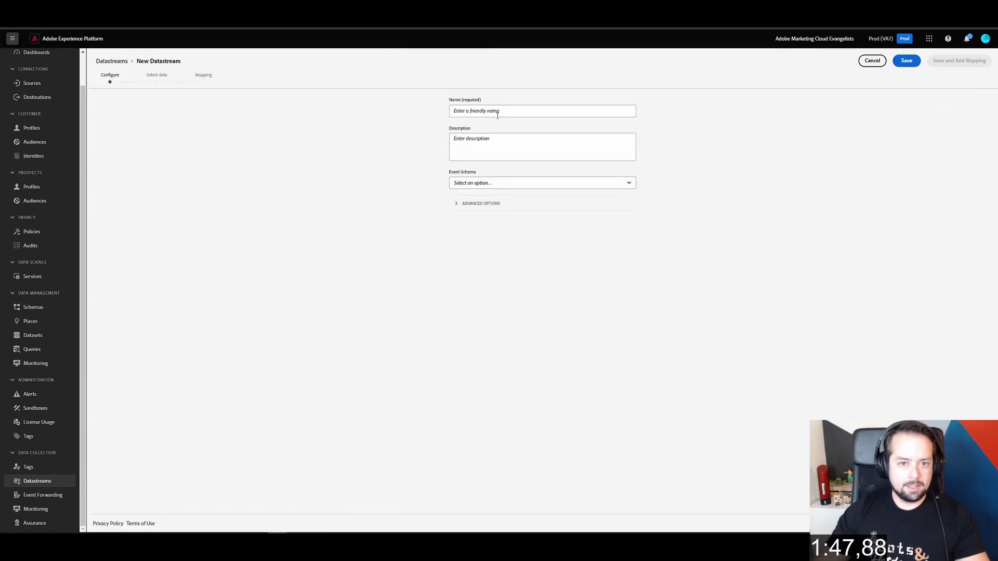
type("Speed")
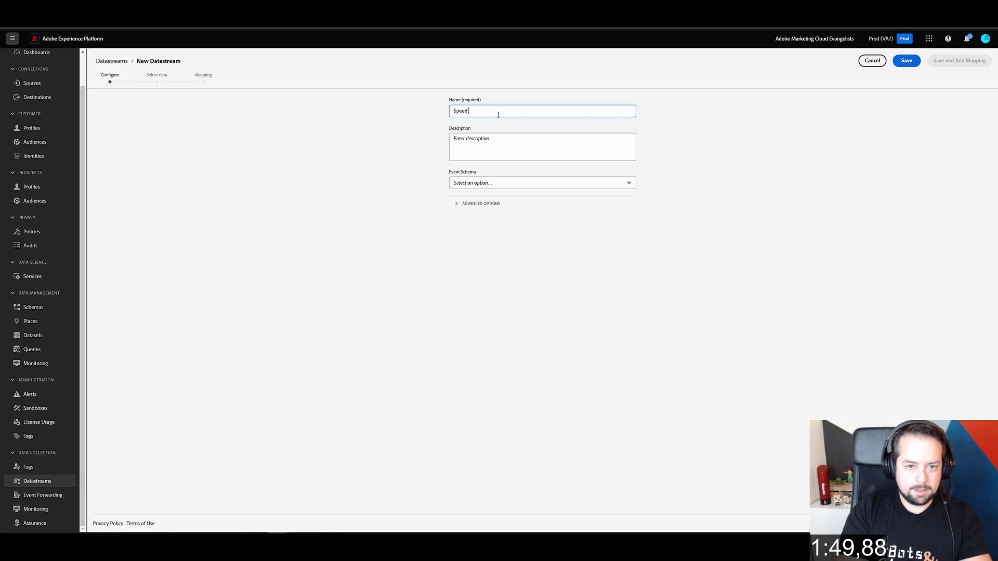
type(" Run Datastream")
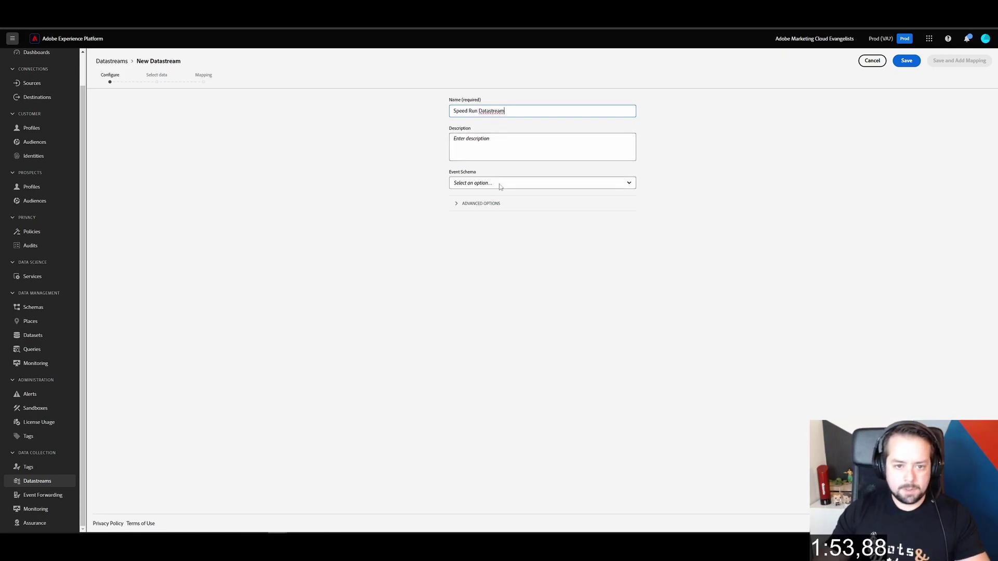
left_click(500, 184)
type("speed")
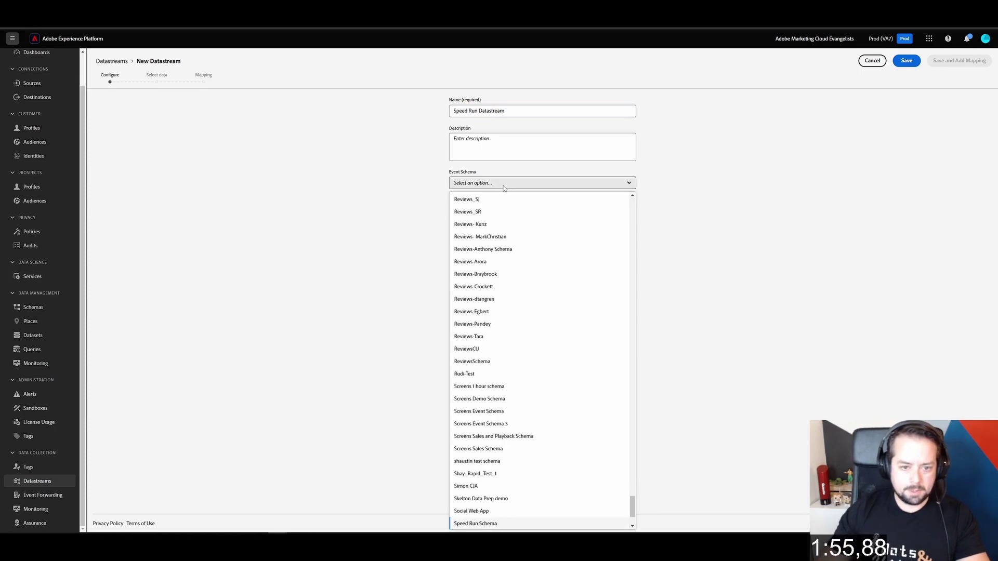
left_click(511, 522)
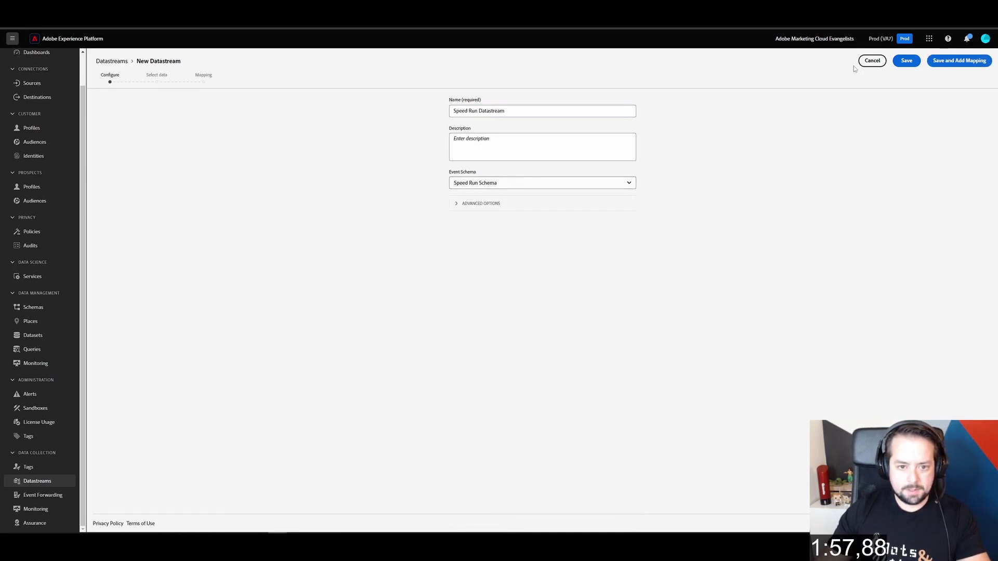
left_click(909, 64)
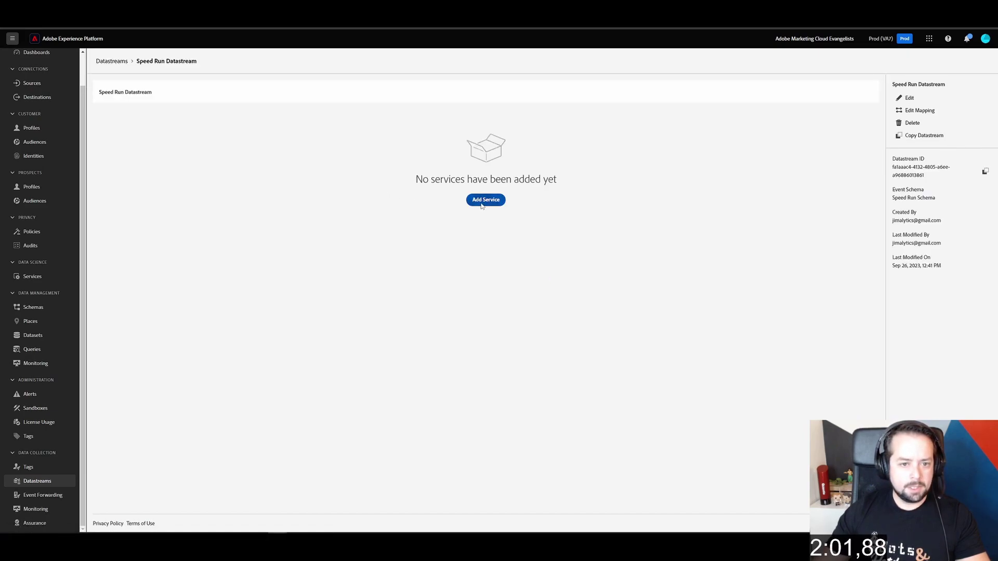
Add and save an Adobe Experience Platform service with Speed Run Dataset as the event dataset
left_click(476, 200)
left_click(506, 99)
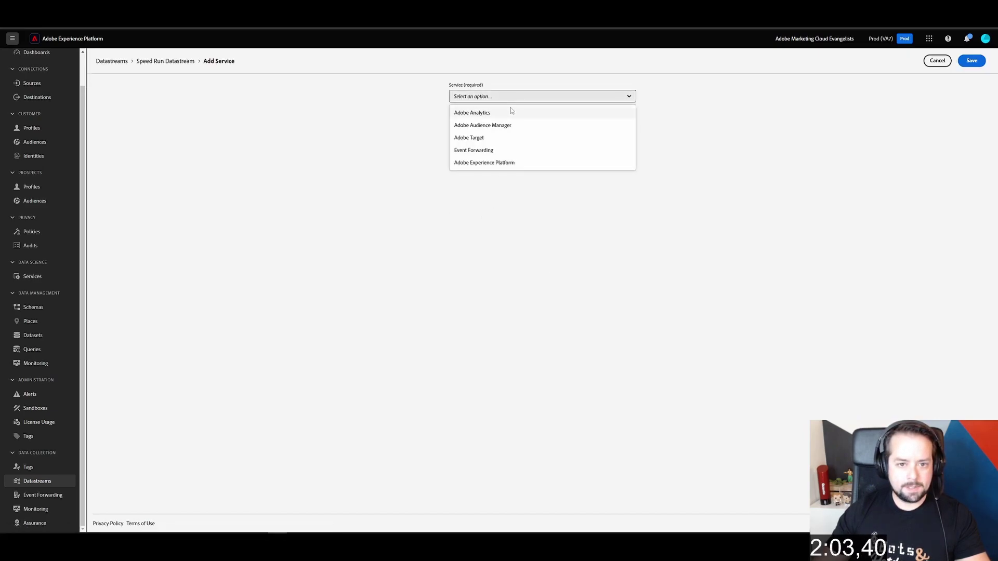
left_click(507, 163)
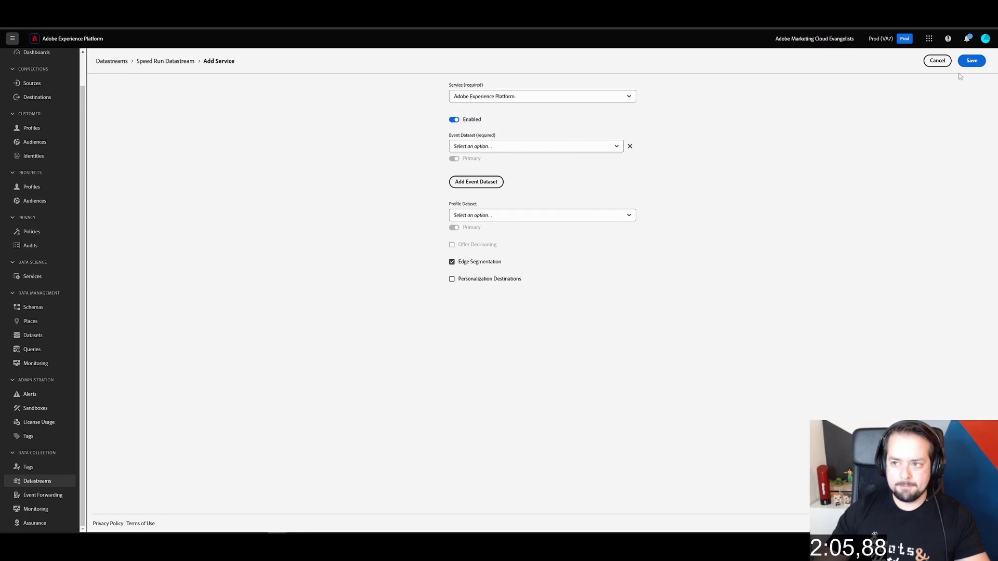
left_click(972, 63)
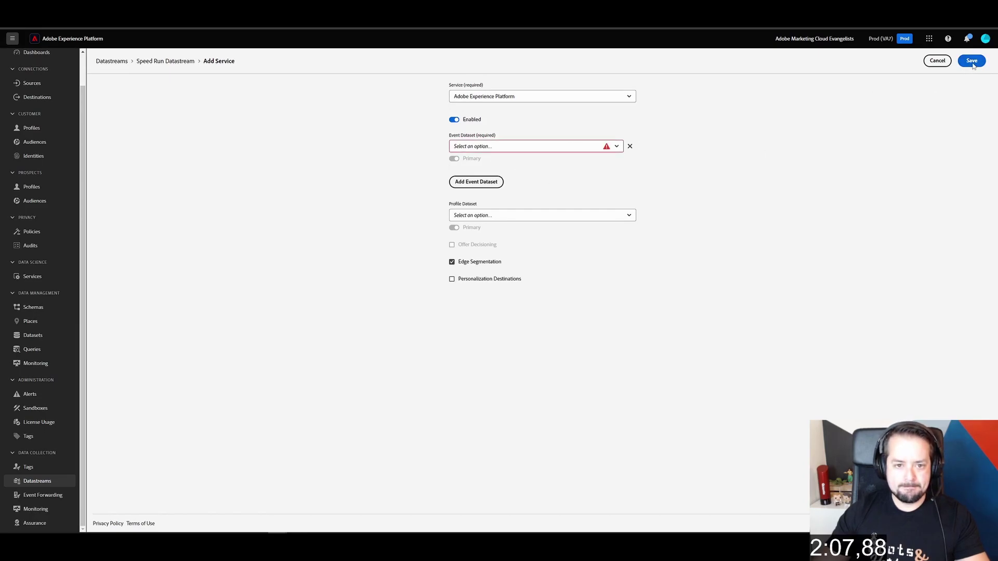
left_click(500, 147)
type("sa")
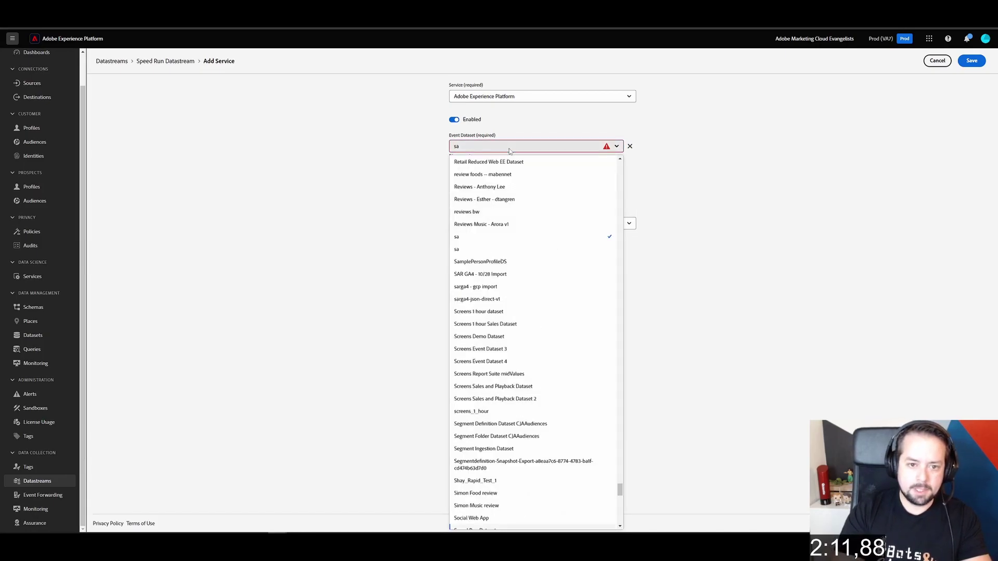
scroll(520, 311, "down", 3)
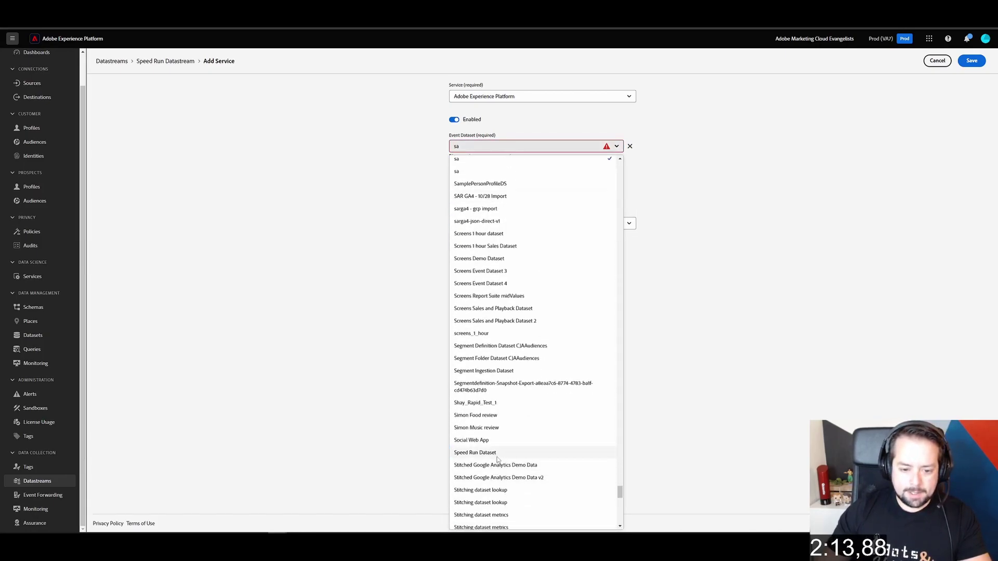
left_click(520, 454)
left_click(971, 60)
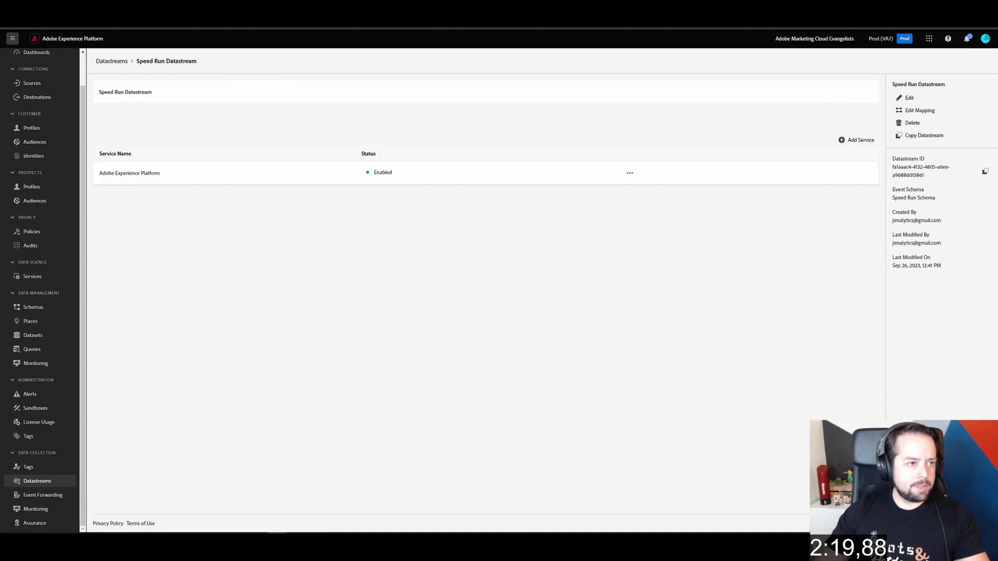
Open the Jimalytics Speed Run property from the Tags list
left_click(29, 467)
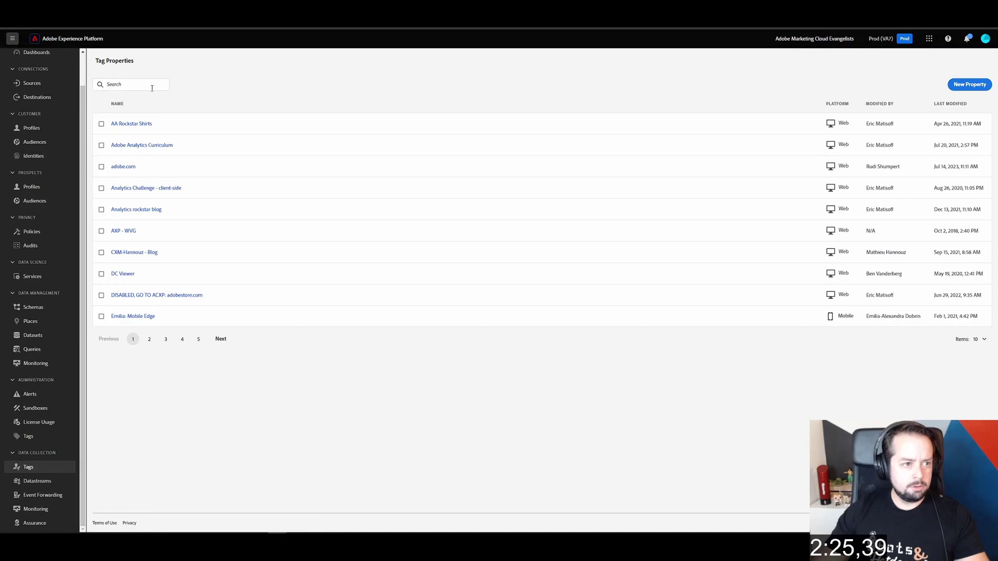
left_click(152, 88)
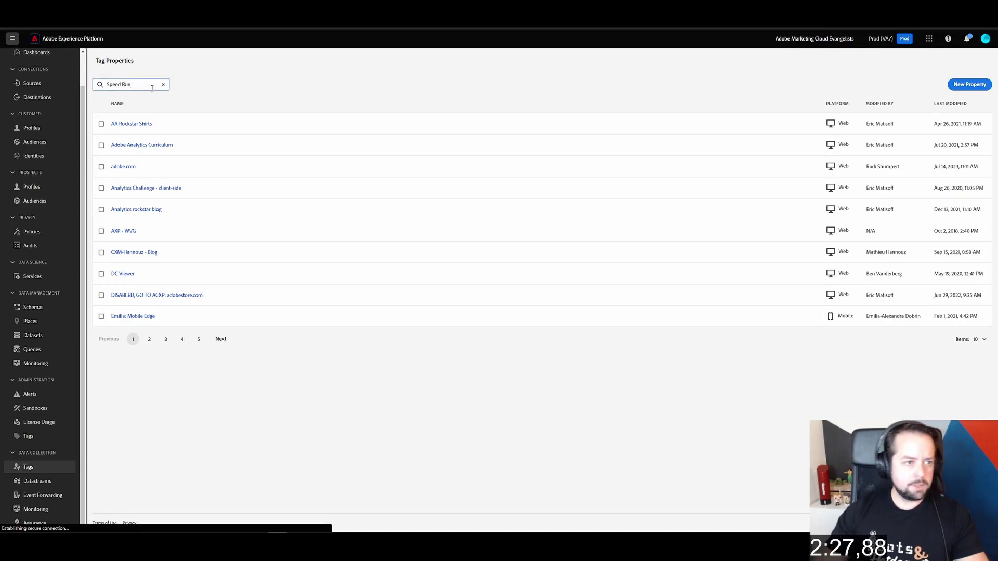
left_click(135, 125)
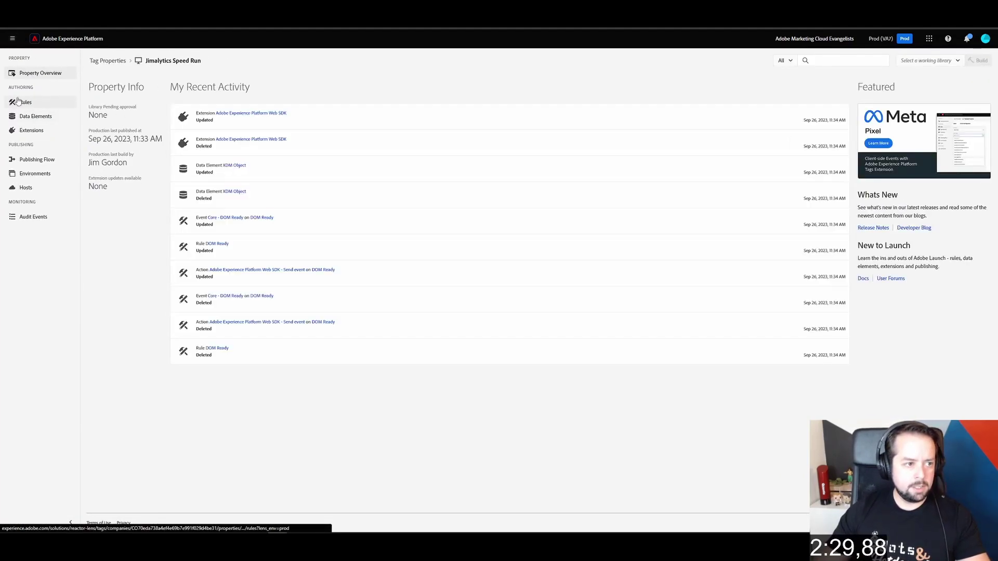
Find and select the Adobe Experience Platform Web SDK extension in the Extensions catalog
left_click(33, 130)
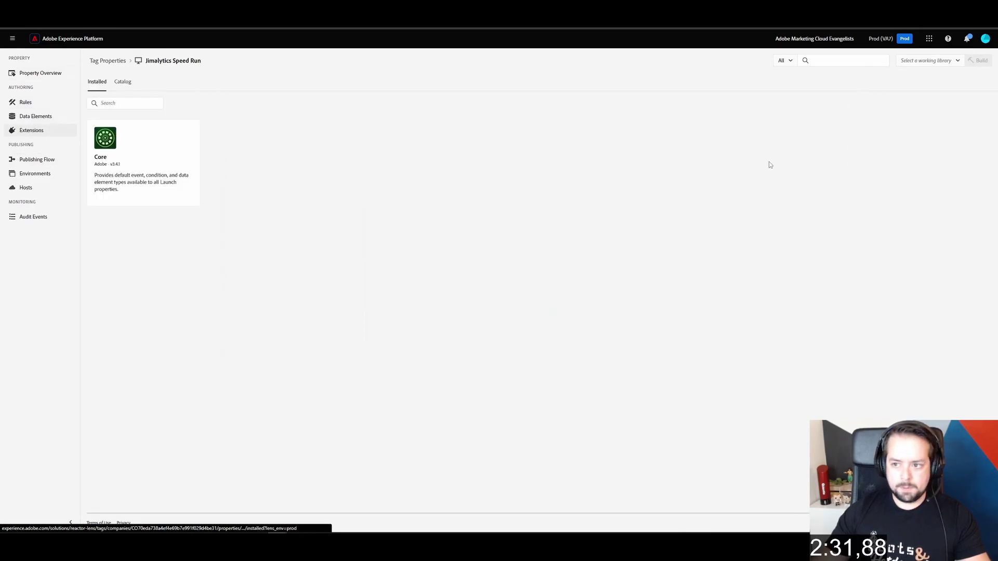
left_click(127, 84)
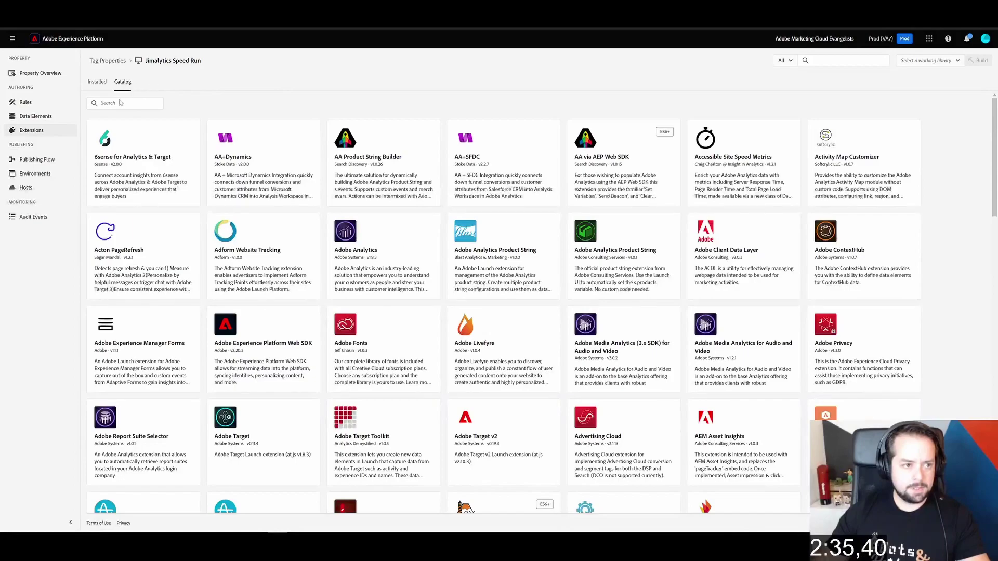
left_click(119, 103)
type("Web SD")
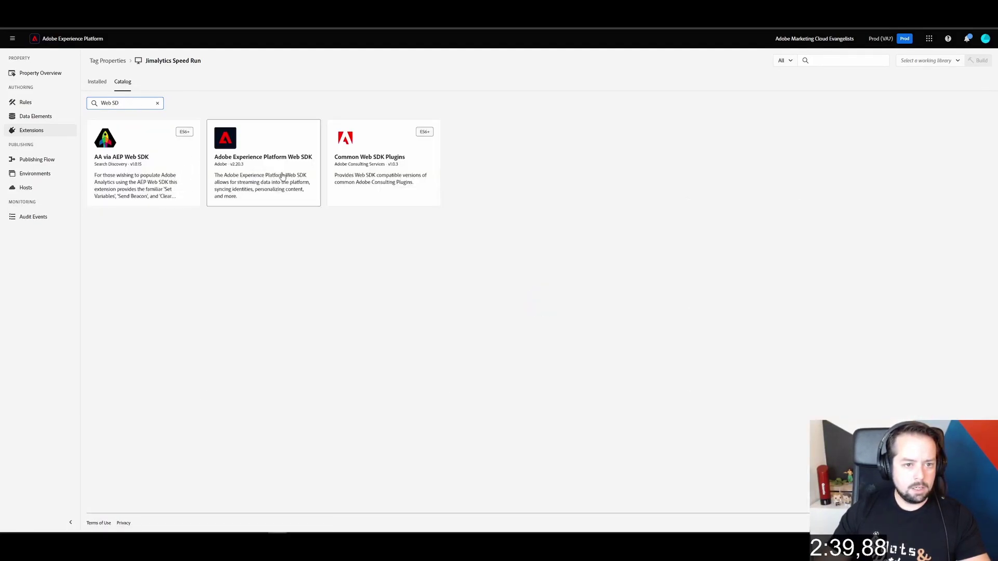
left_click(319, 180)
Install Web SDK and set production, staging and development sandboxes to PRODUCTION Prod (VA7)
left_click(880, 131)
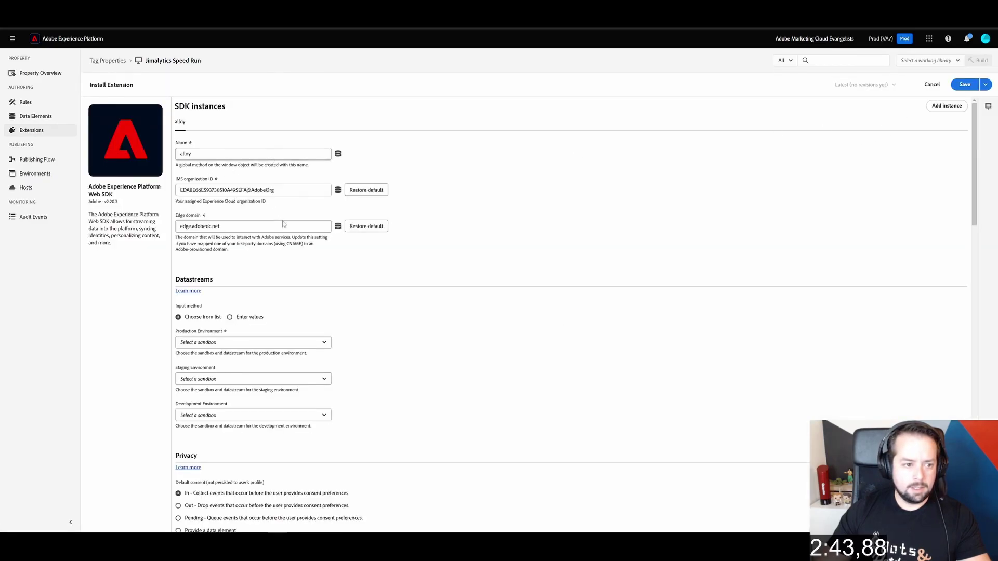
left_click(315, 342)
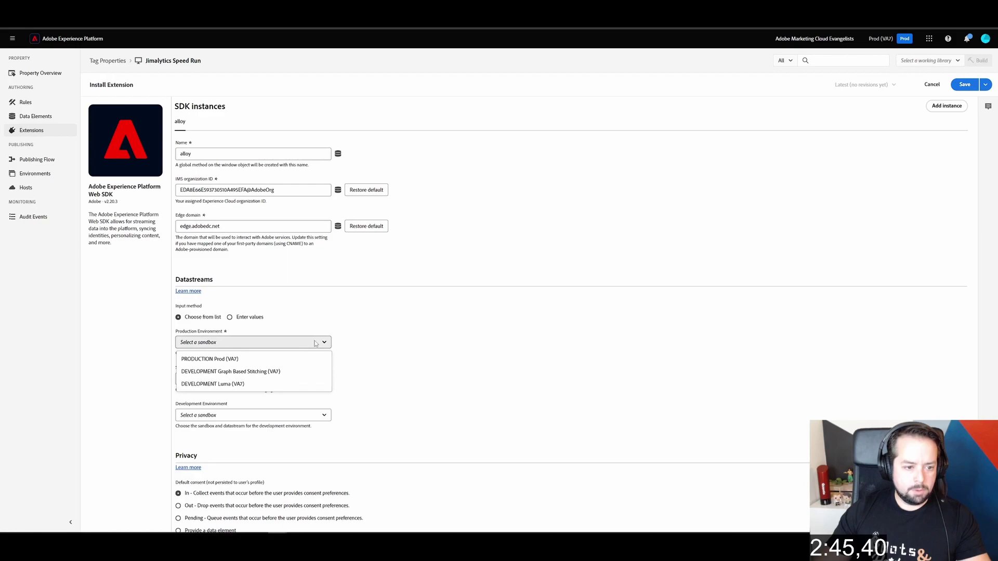
left_click(289, 358)
left_click(296, 400)
left_click(290, 418)
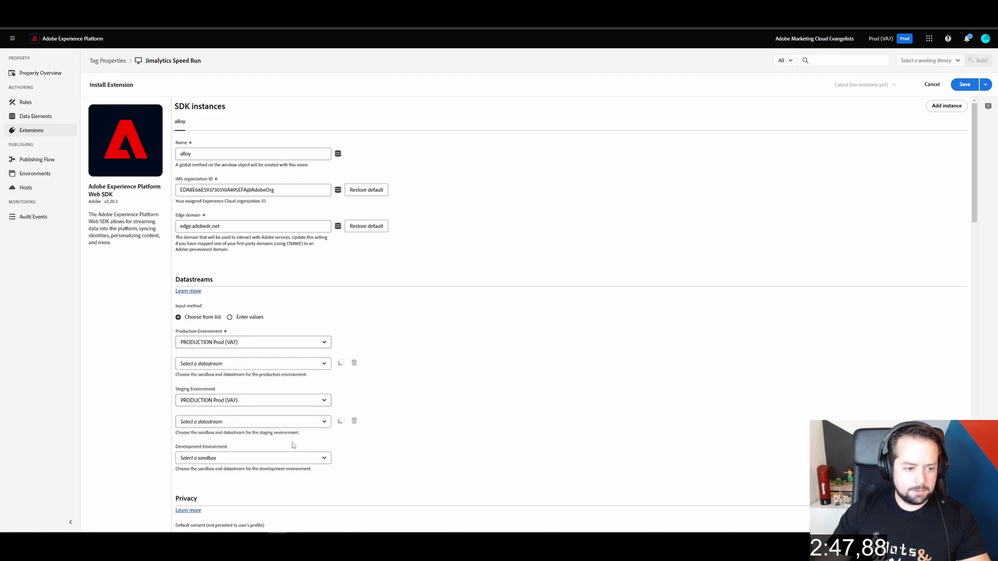
left_click(294, 458)
left_click(289, 475)
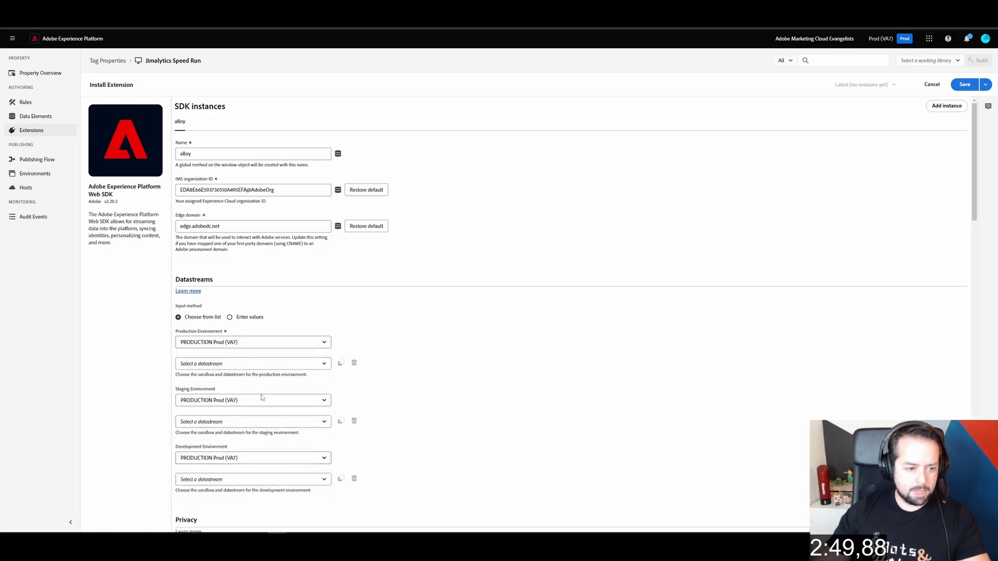
Choose Speed Run Datastream for the production, staging and development environments
left_click(248, 363)
left_click(248, 347)
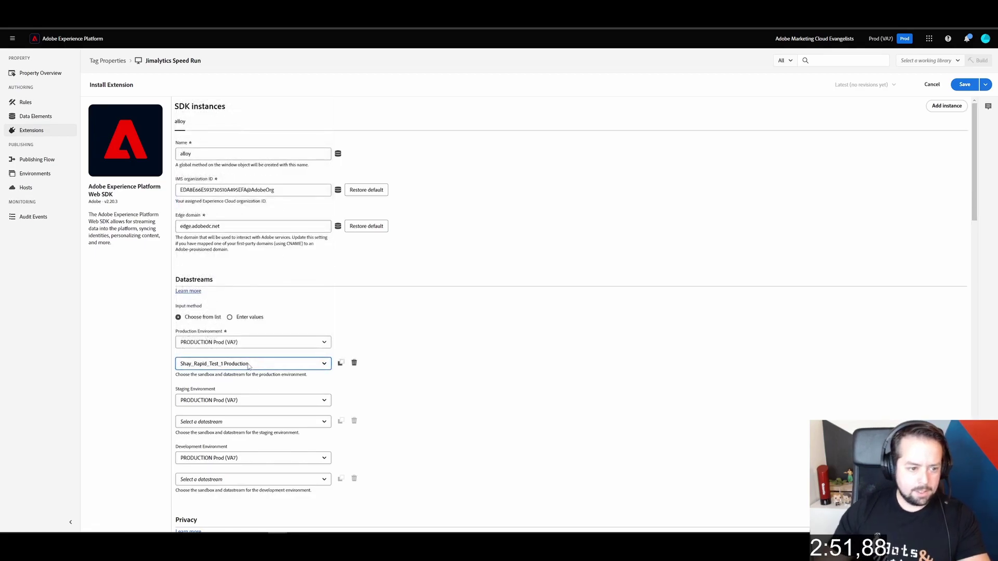
left_click(249, 364)
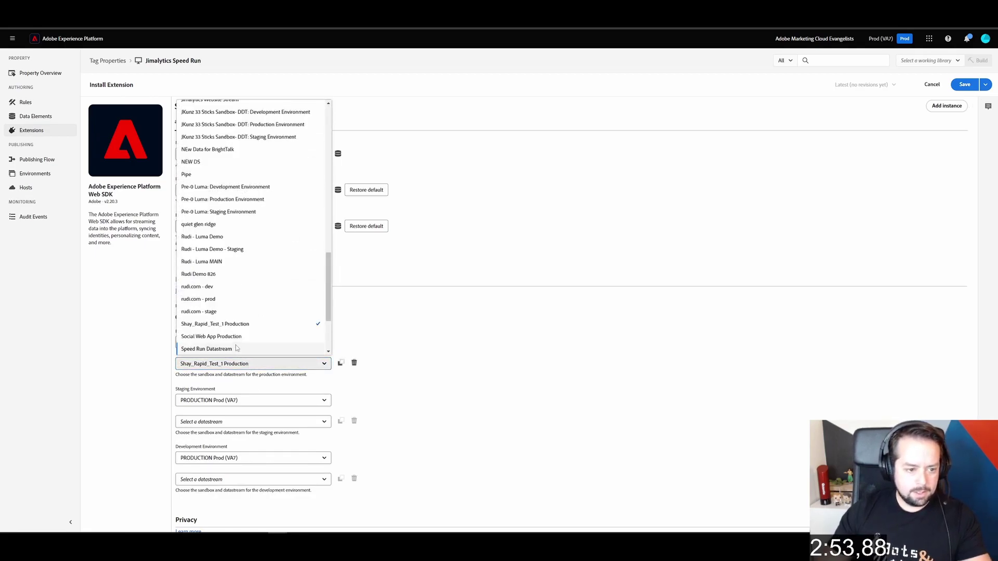
left_click(237, 348)
left_click(240, 422)
left_click(239, 405)
left_click(239, 421)
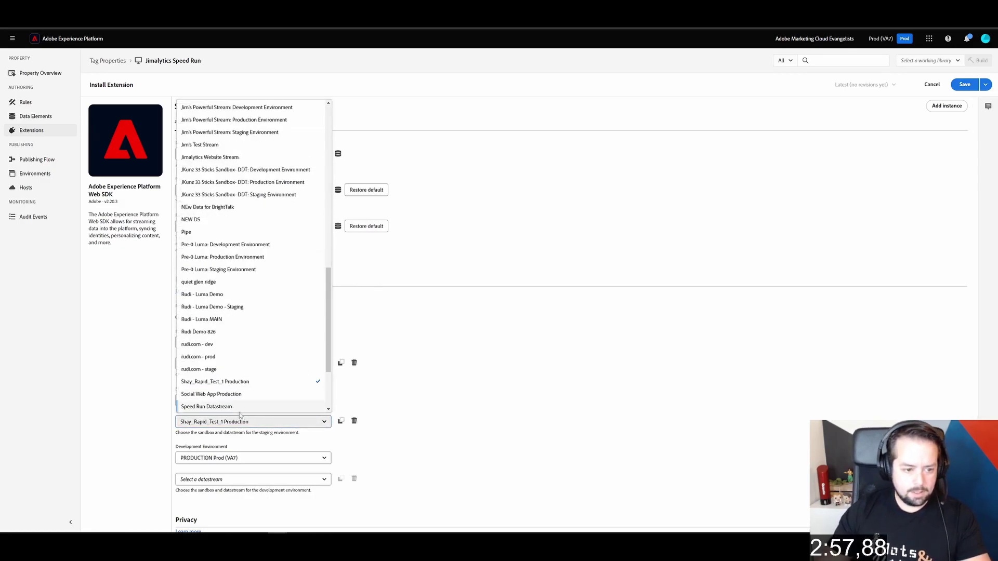
left_click(240, 409)
left_click(238, 479)
left_click(233, 466)
left_click(234, 480)
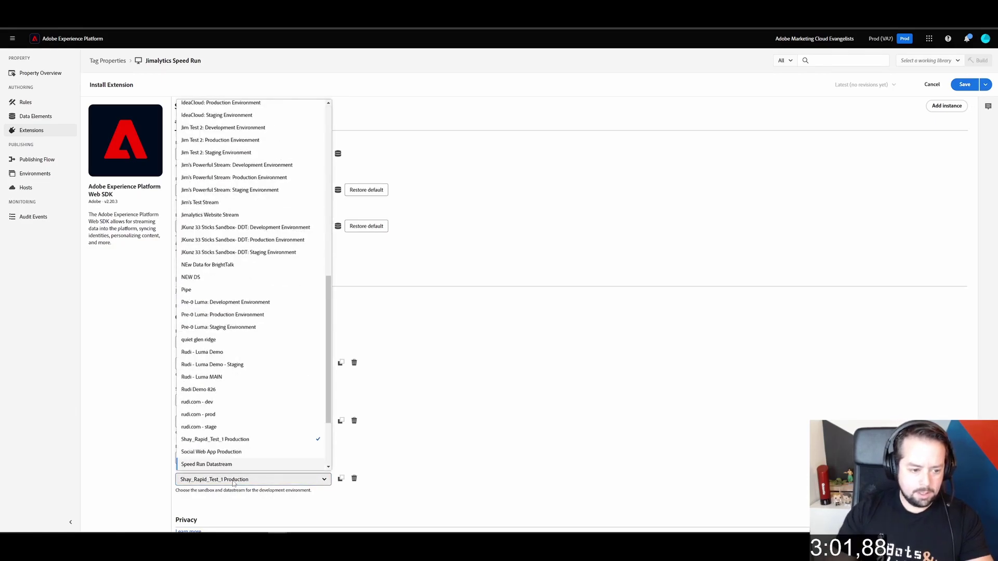
left_click(238, 464)
scroll(489, 397, "down", 3)
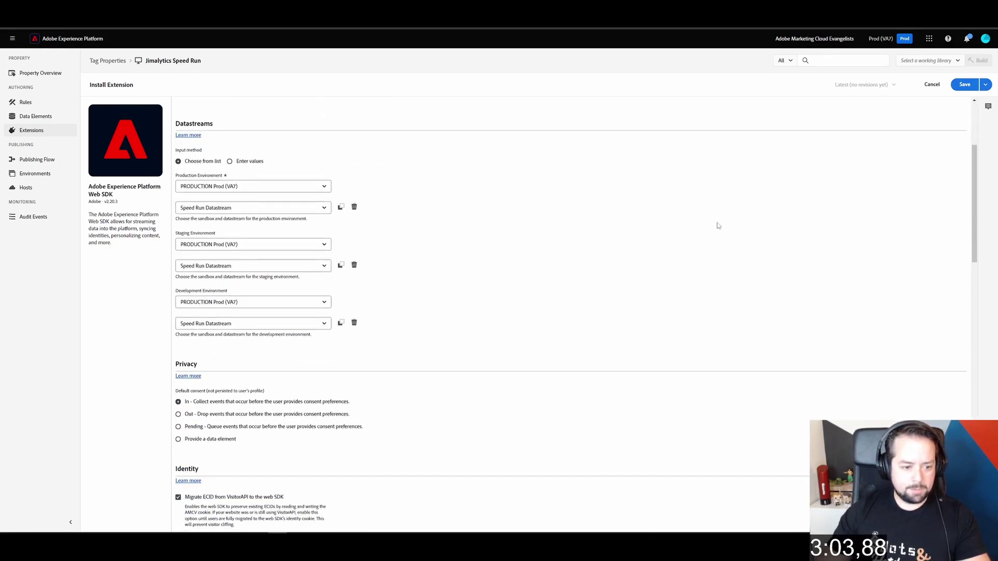
Save the Web SDK extension settings and start a new data element named XDM Data Element
left_click(966, 84)
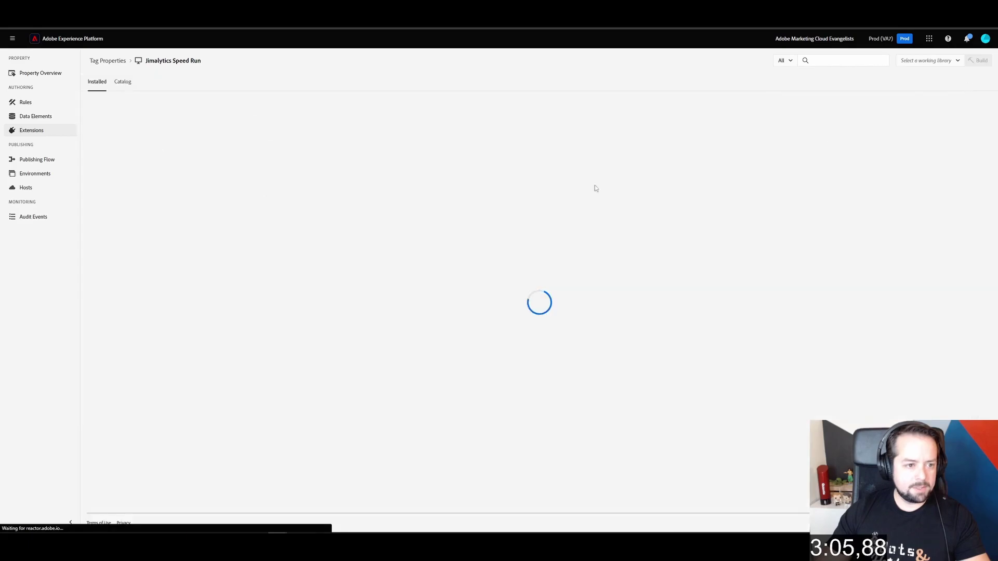
left_click(36, 116)
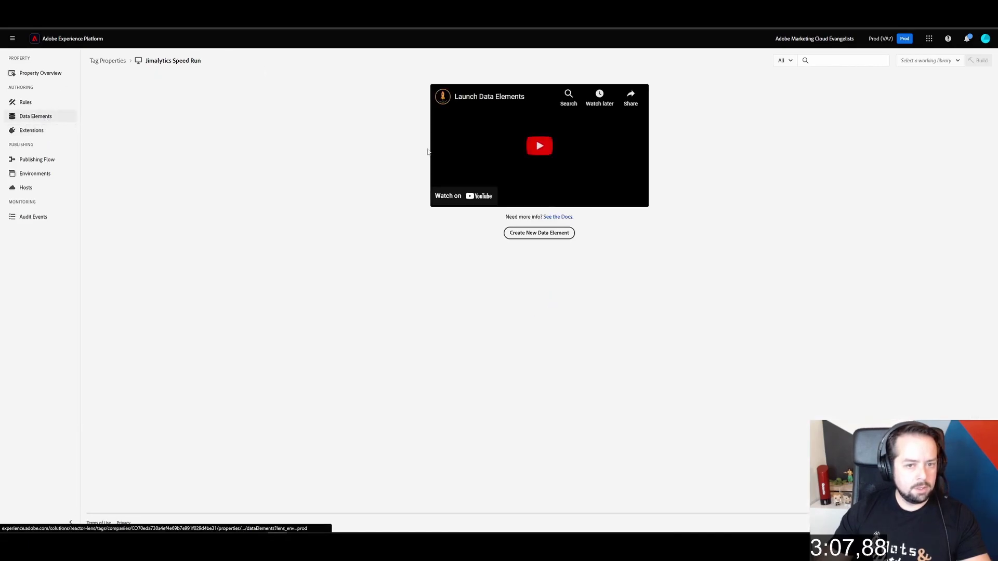
left_click(542, 233)
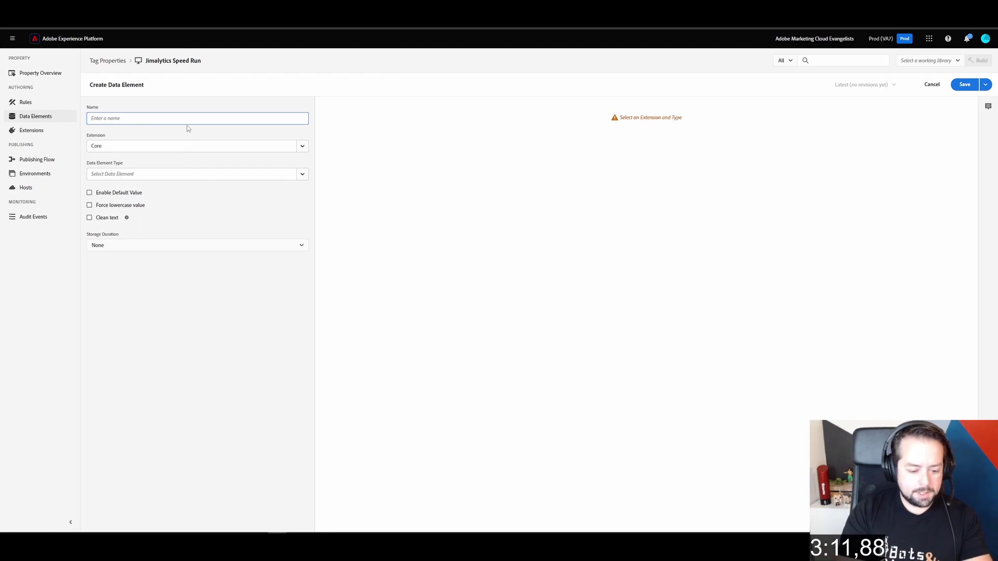
type("XDM Data Element")
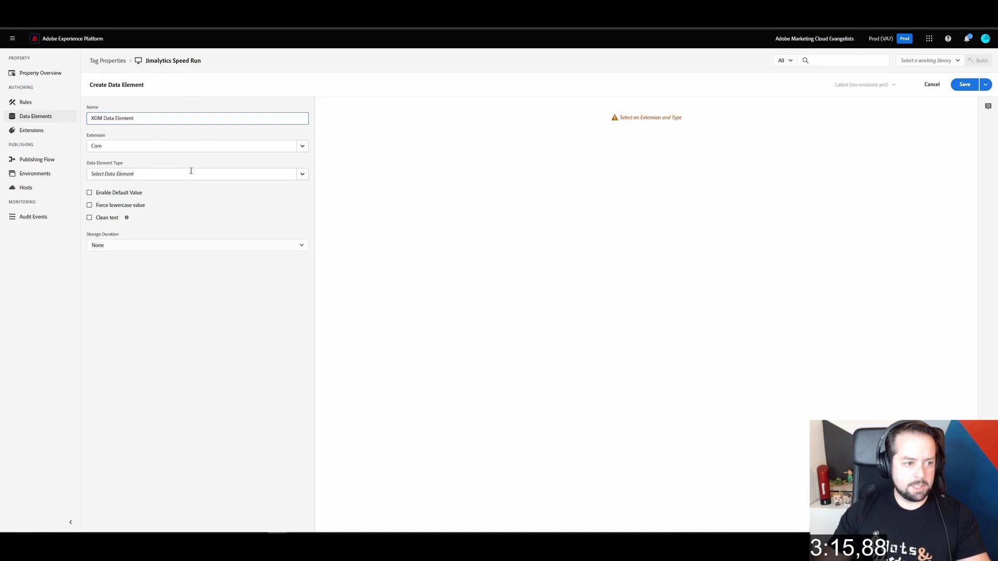
Make it an AEP Web SDK XDM object using Speed Run Schema and save it
left_click(189, 173)
left_click(189, 145)
left_click(173, 163)
left_click(182, 173)
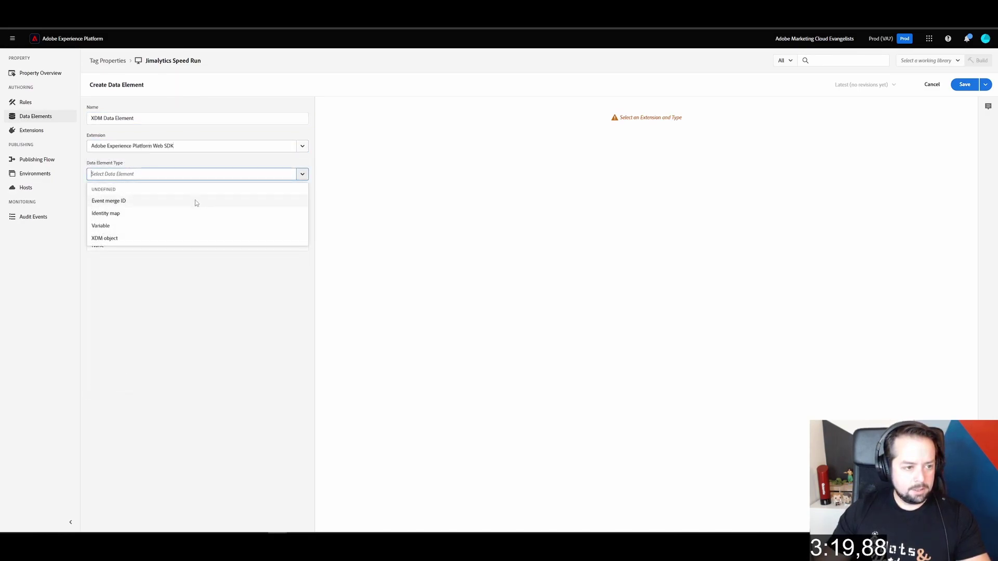
left_click(196, 238)
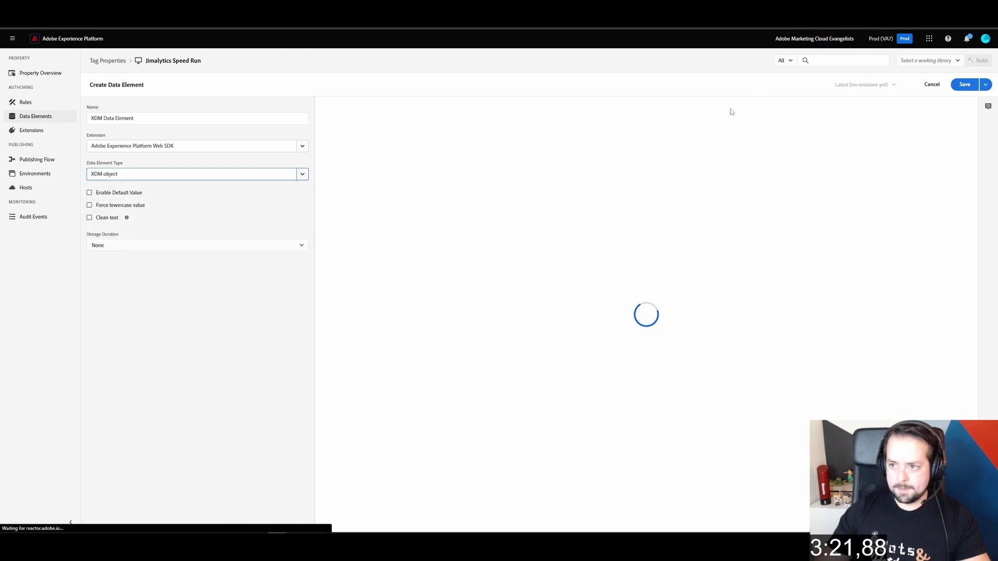
left_click(379, 152)
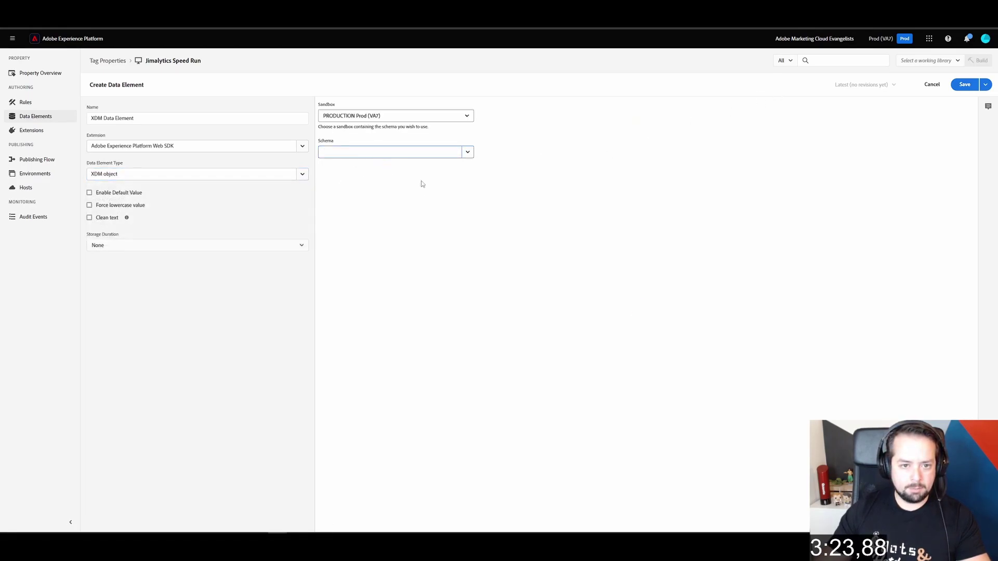
left_click(467, 152)
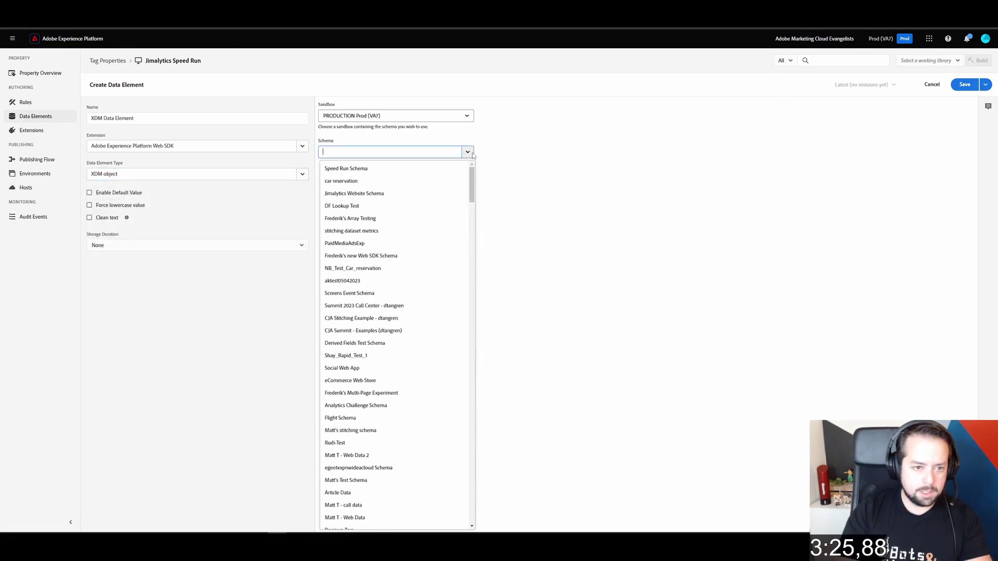
left_click(436, 169)
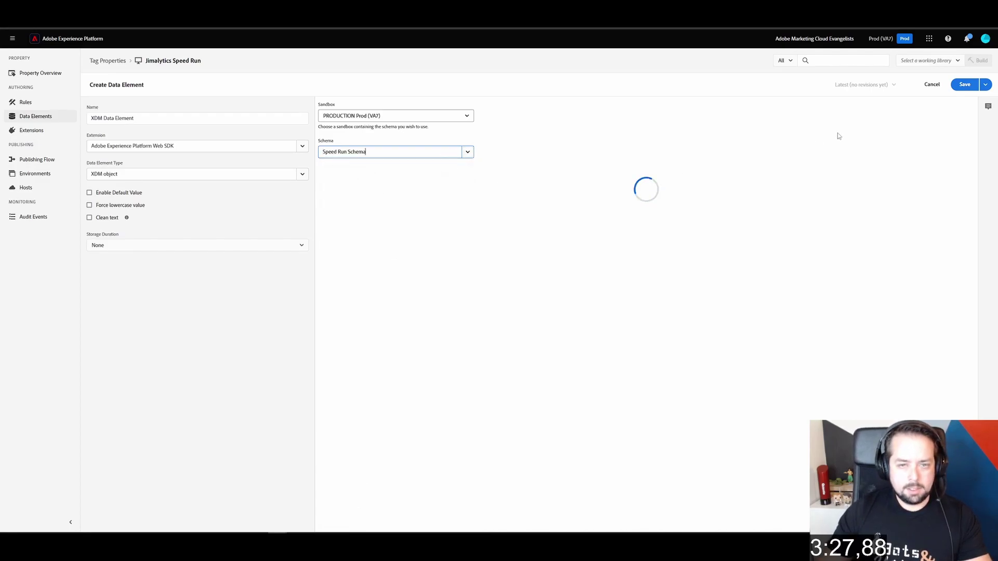
left_click(965, 86)
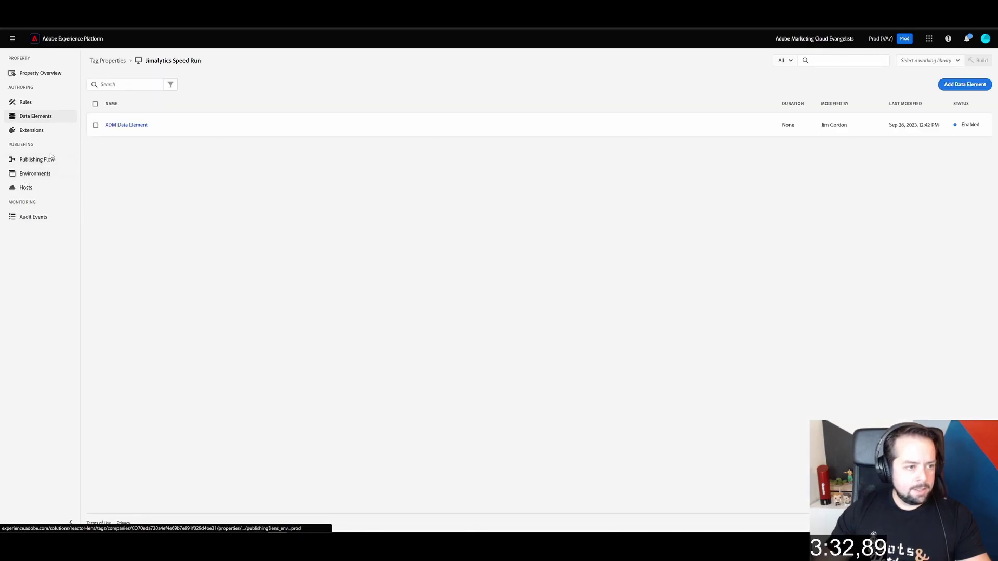
Create 'Speed Run Library' with all changed resources, targeting Development, and Save & Build
left_click(51, 164)
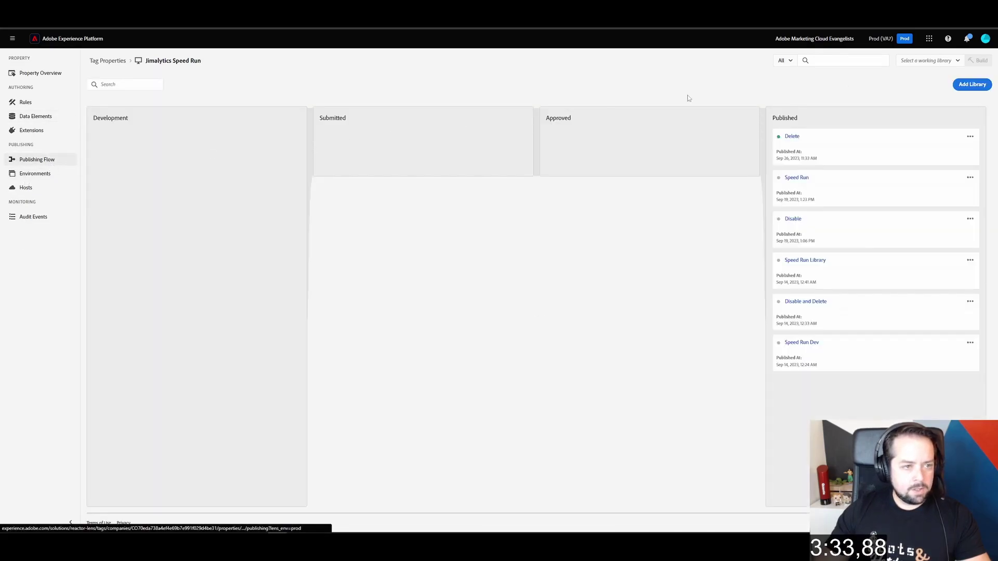
left_click(971, 83)
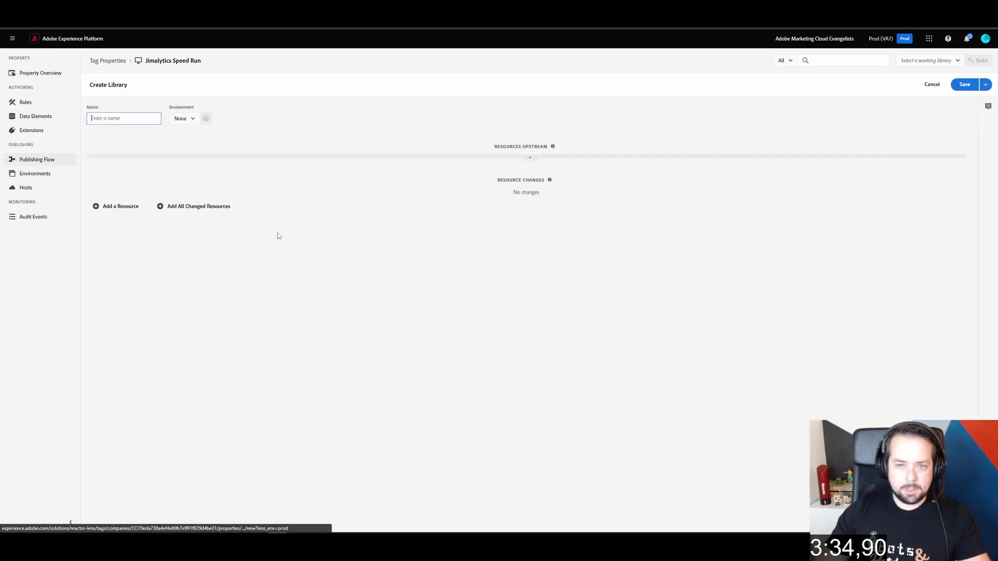
left_click(194, 208)
left_click(141, 123)
type("Spee")
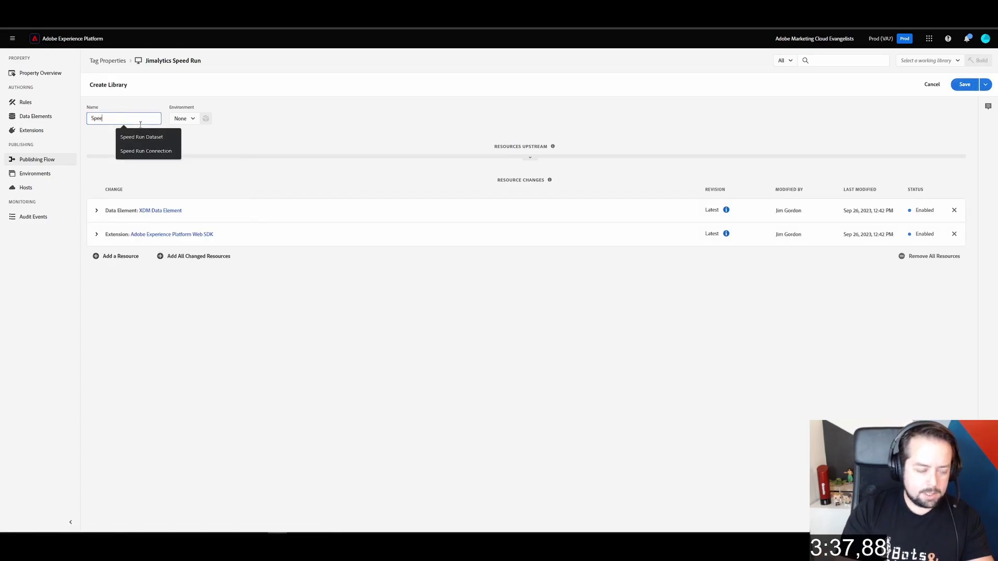
type("d Run Library")
left_click(182, 118)
left_click(204, 146)
left_click(928, 88)
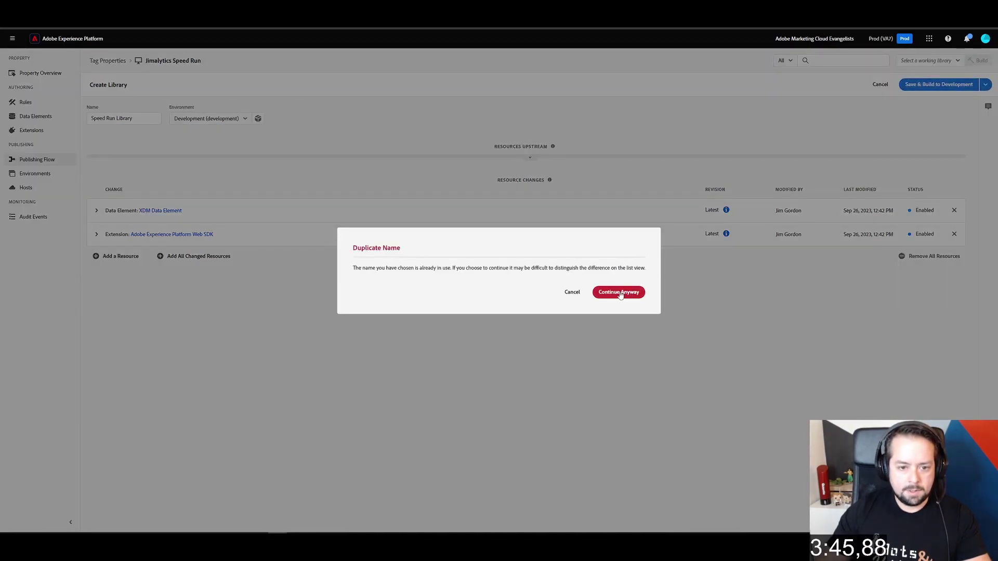
Rename the duplicate library to 'Speed Run Library 1' and save and build it
left_click(572, 292)
left_click(137, 118)
type("1")
left_click(951, 84)
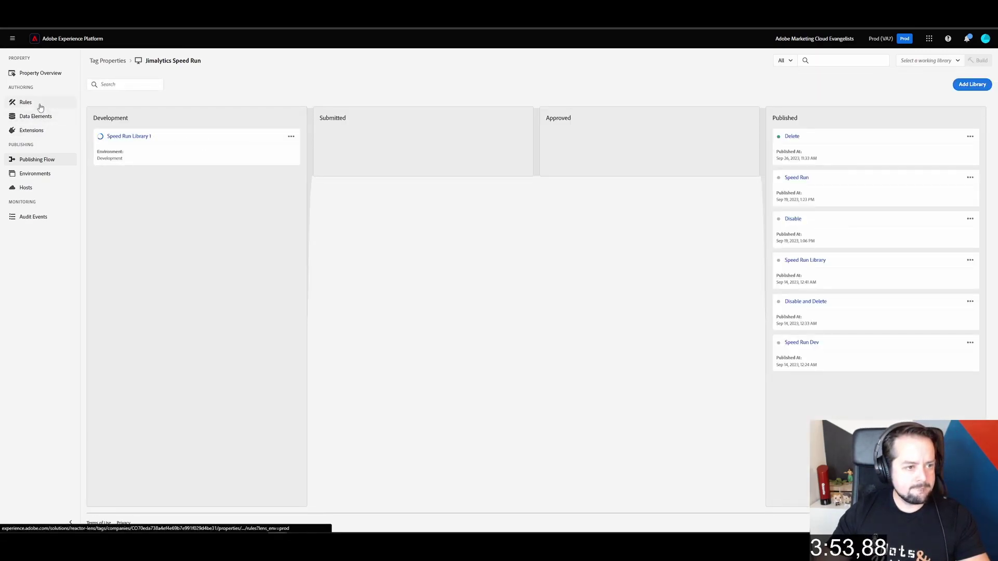
Create a new rule with a Core DOM Ready event
left_click(38, 103)
left_click(527, 235)
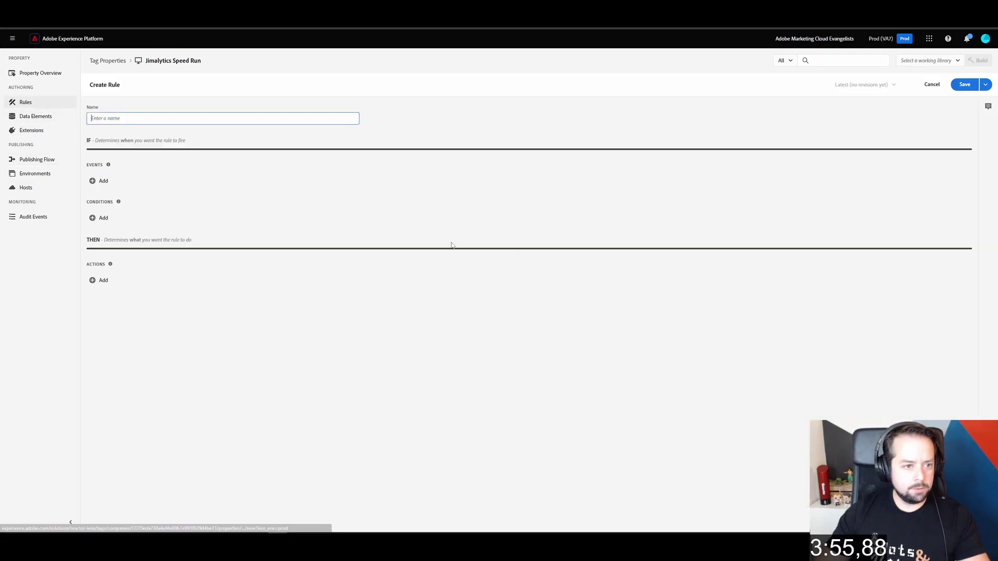
left_click(100, 181)
left_click(156, 145)
scroll(171, 397, "down", 5)
left_click(154, 483)
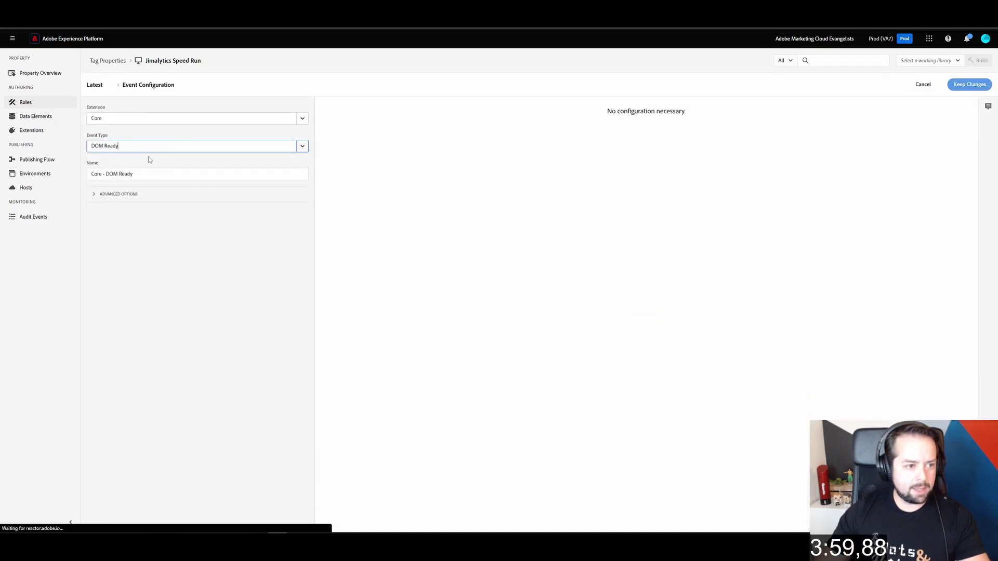
left_click(969, 85)
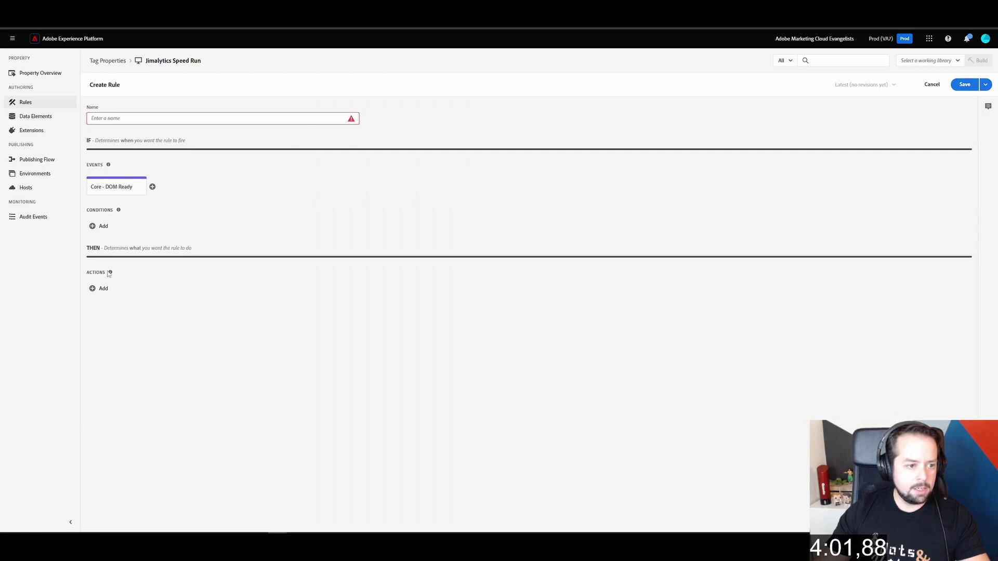
Name the rule 'DOM Ready'
left_click(125, 119)
type("DOM Ready")
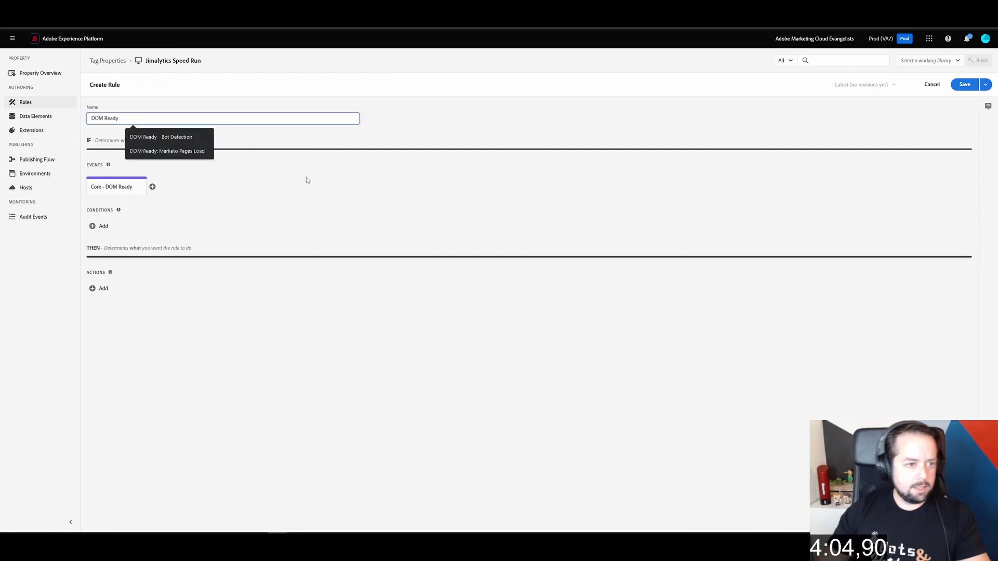
left_click(307, 180)
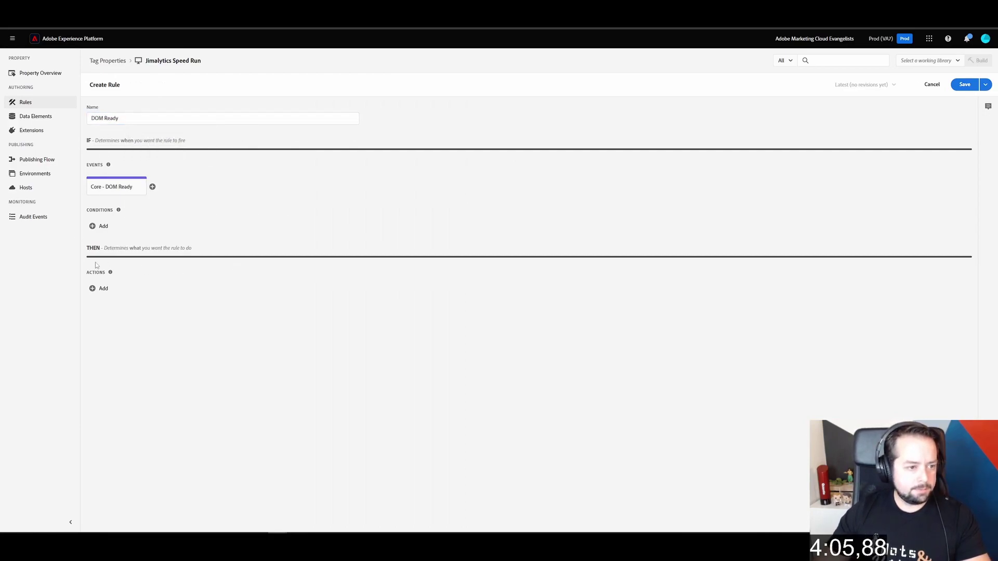
Add a Web SDK Send event action to the DOM Ready rule
left_click(101, 289)
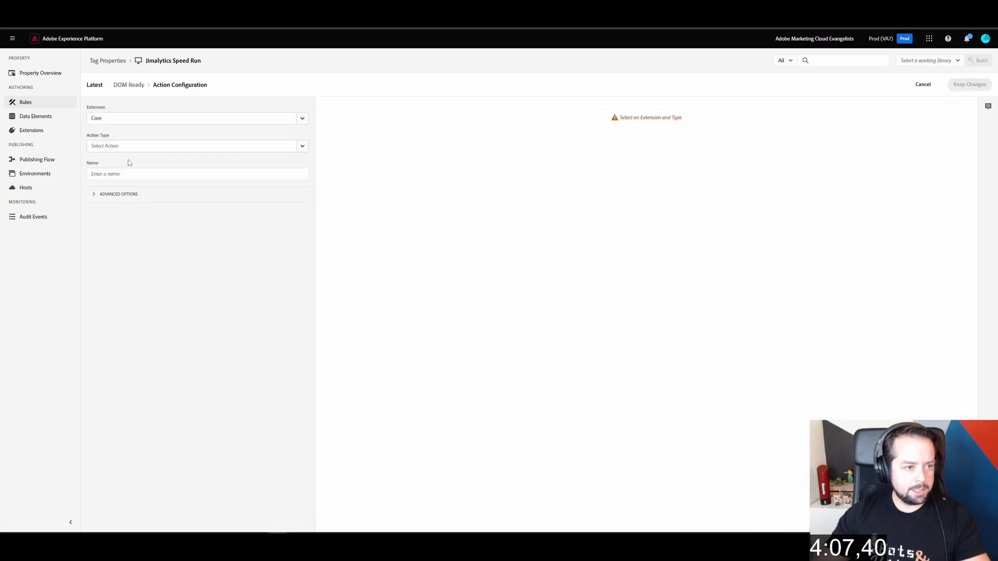
left_click(158, 120)
left_click(159, 135)
left_click(160, 147)
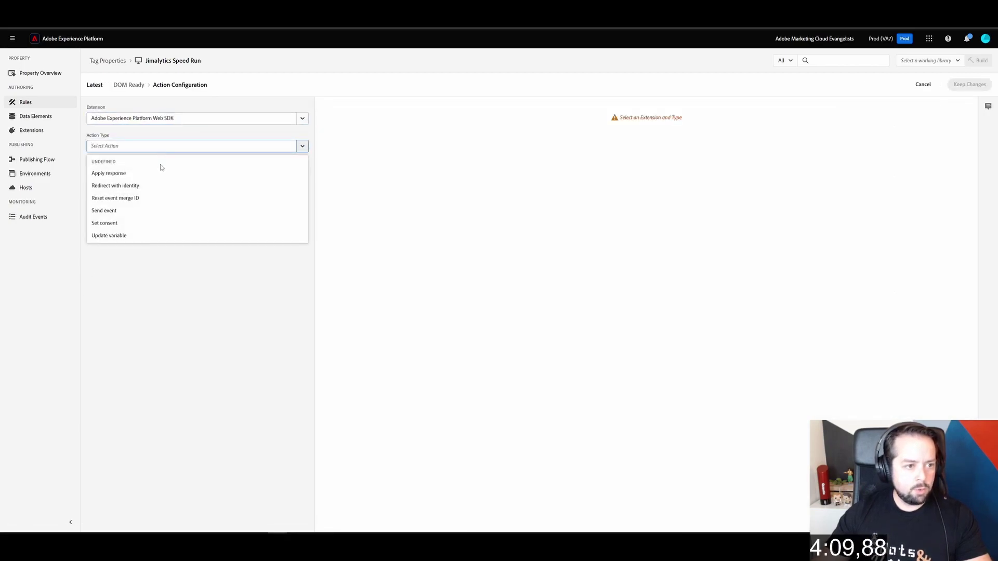
left_click(159, 211)
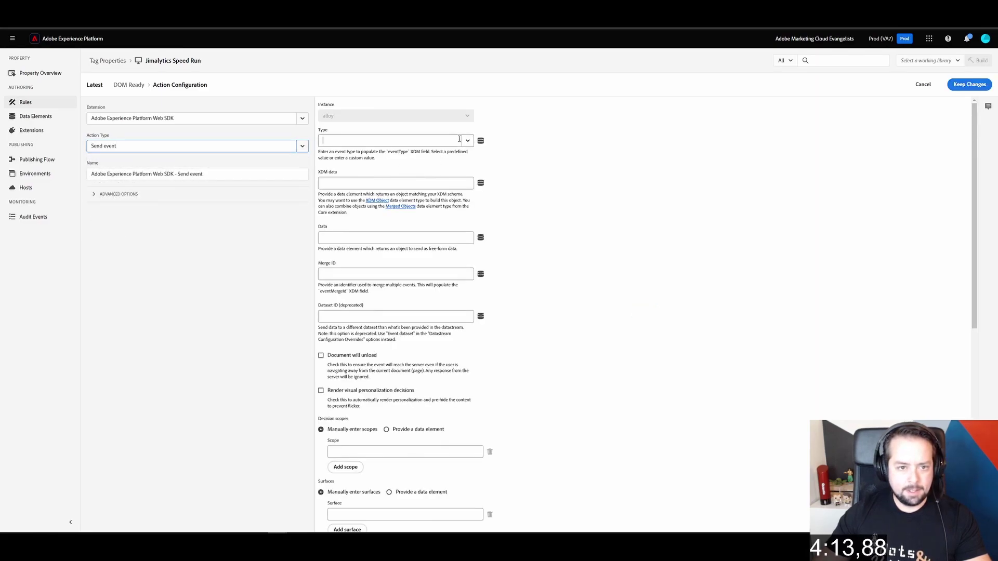
Set the event type to web.webpagedetails.pageViews with XDM Data Element as XDM data, and keep the action
left_click(467, 141)
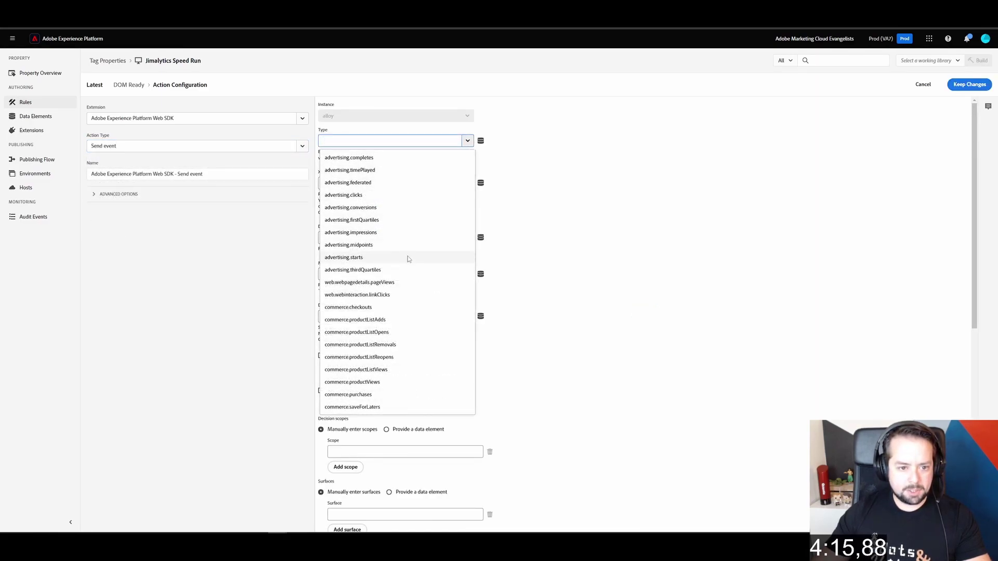
left_click(407, 283)
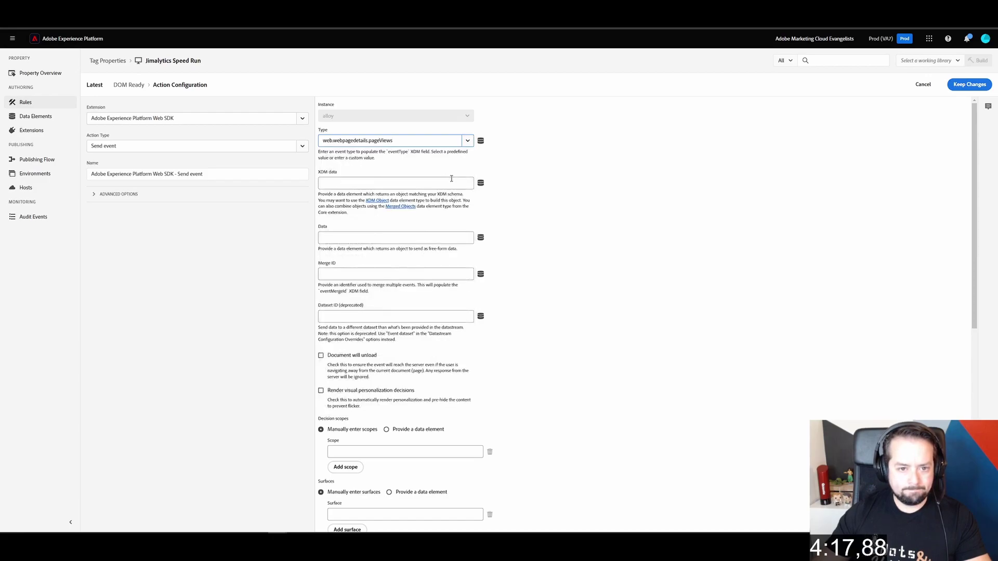
left_click(480, 182)
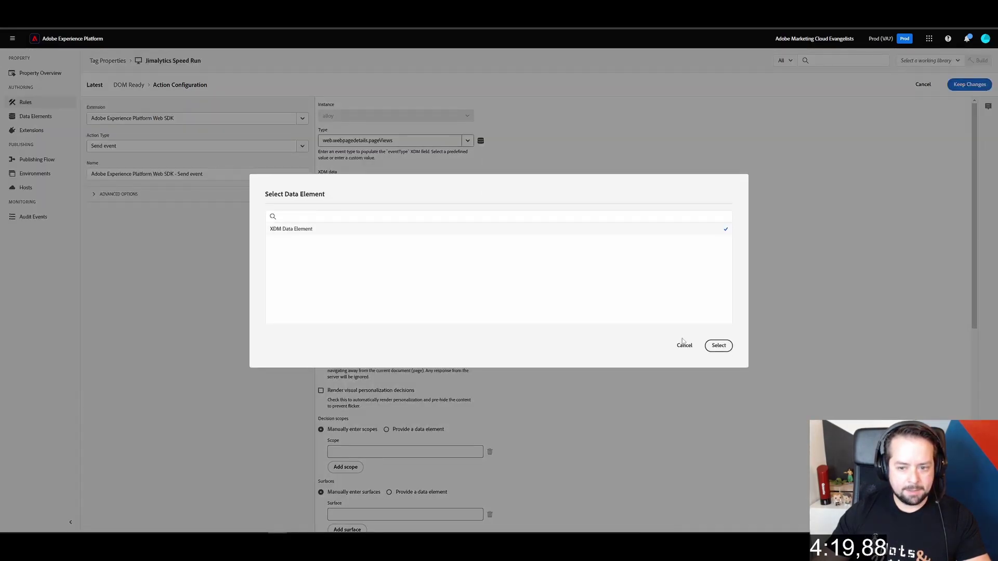
left_click(717, 345)
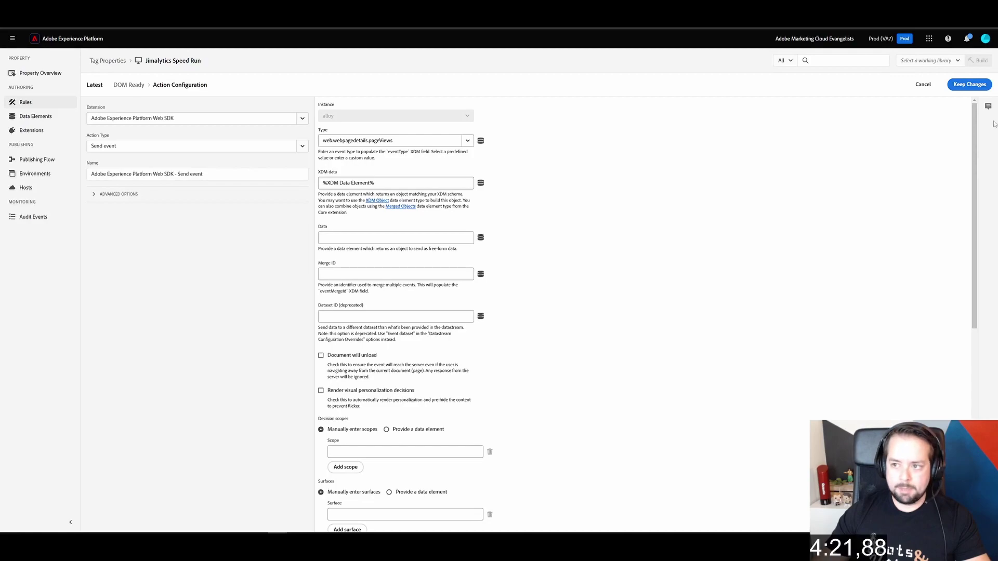
left_click(971, 85)
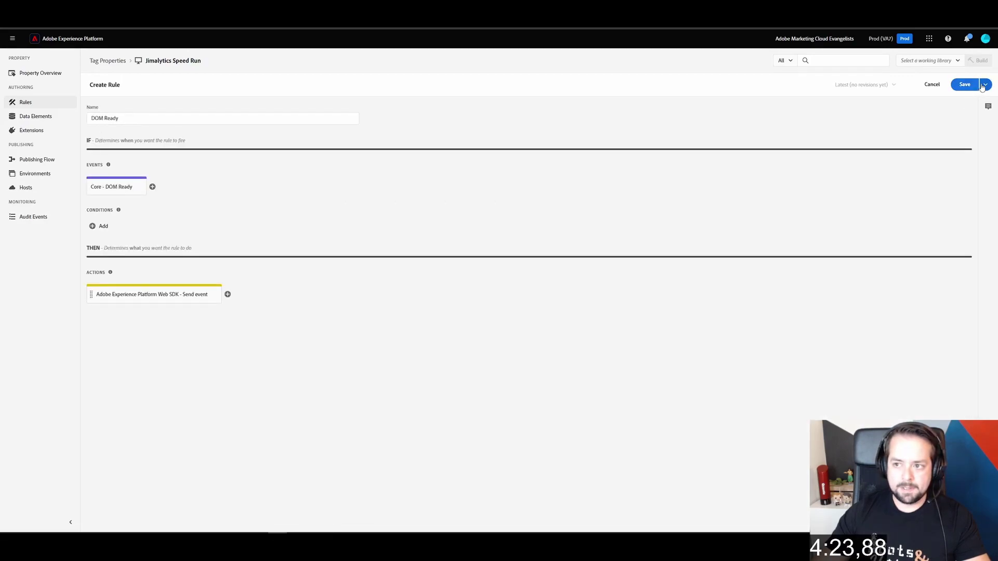
left_click(957, 60)
Save the rule to Speed Run Library 1 and build the library
left_click(937, 88)
left_click(985, 84)
left_click(960, 115)
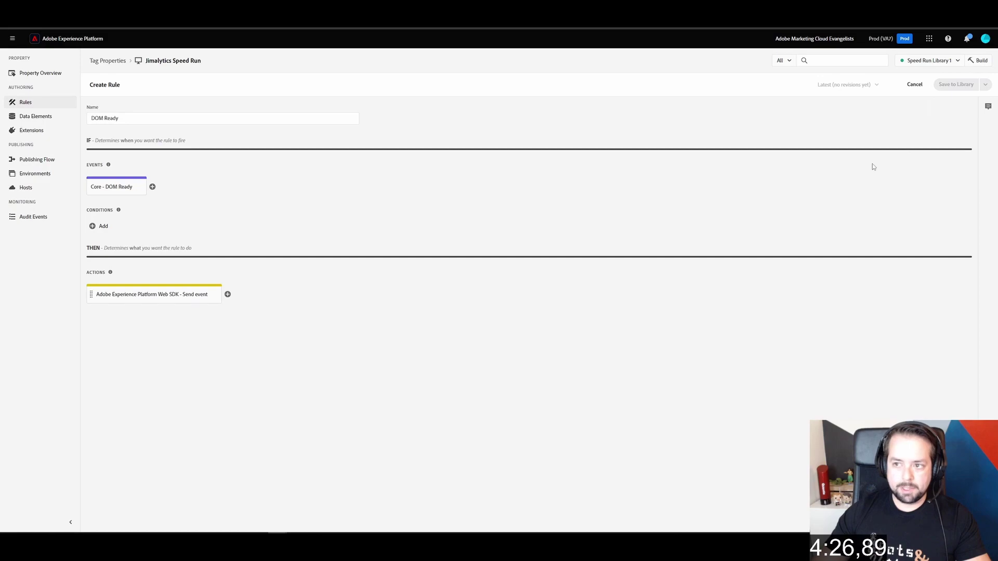
Approve Speed Run Library 1 and publish it to Production from the Publishing Flow
left_click(37, 159)
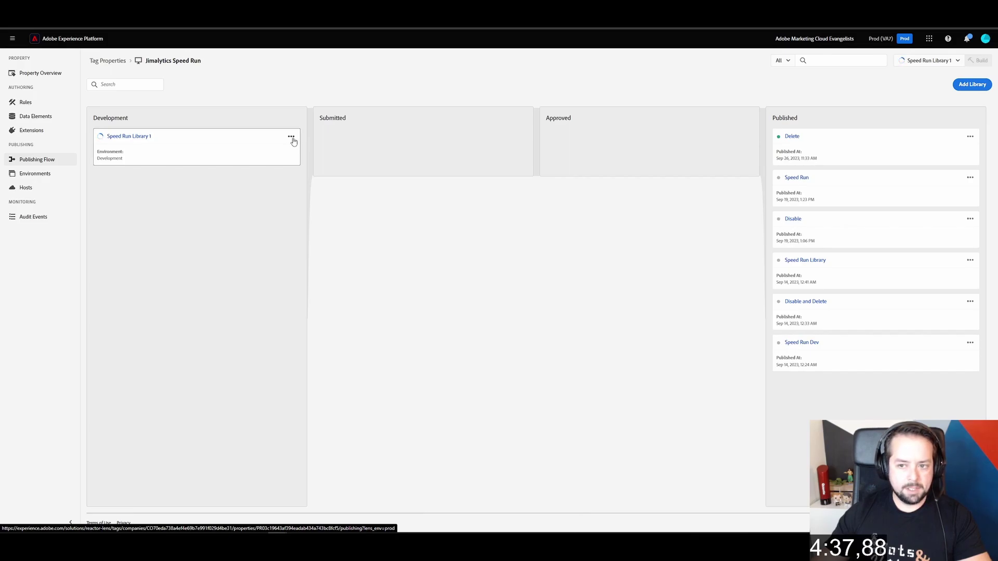
left_click(291, 137)
left_click(285, 223)
left_click(559, 300)
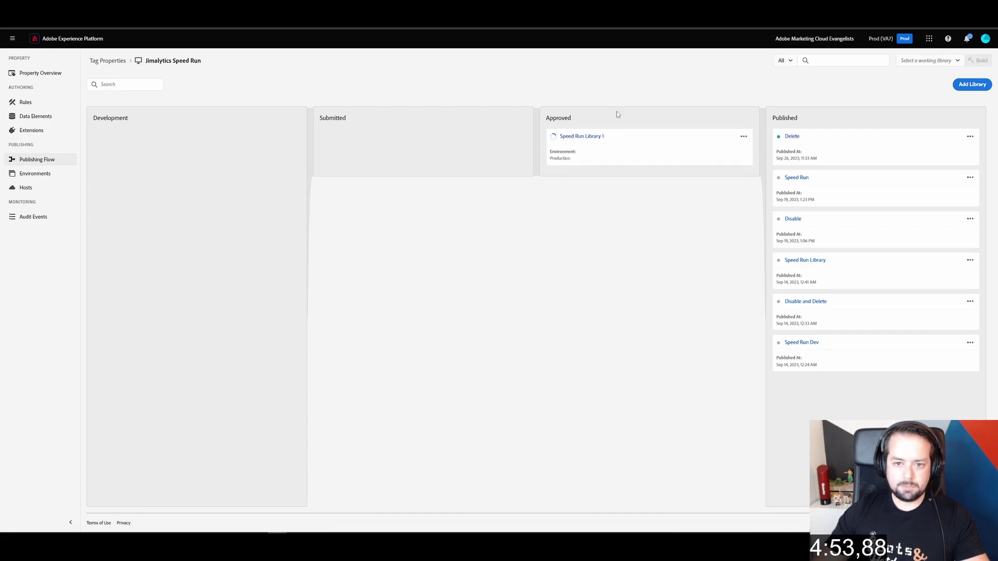
Reload the test page and check the interact request payload for the pageViews event and configId
key("alt+Tab")
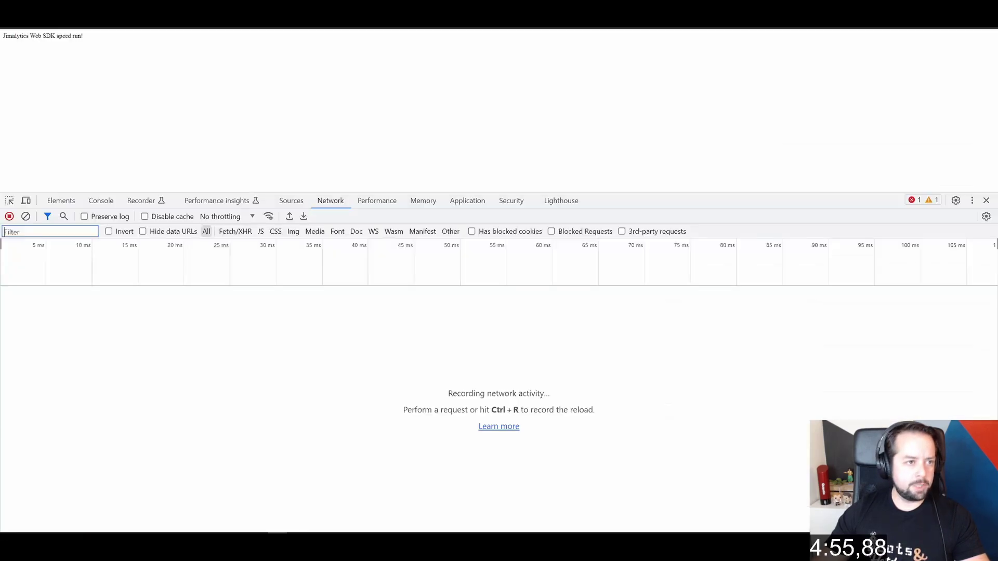
key("ctrl+r")
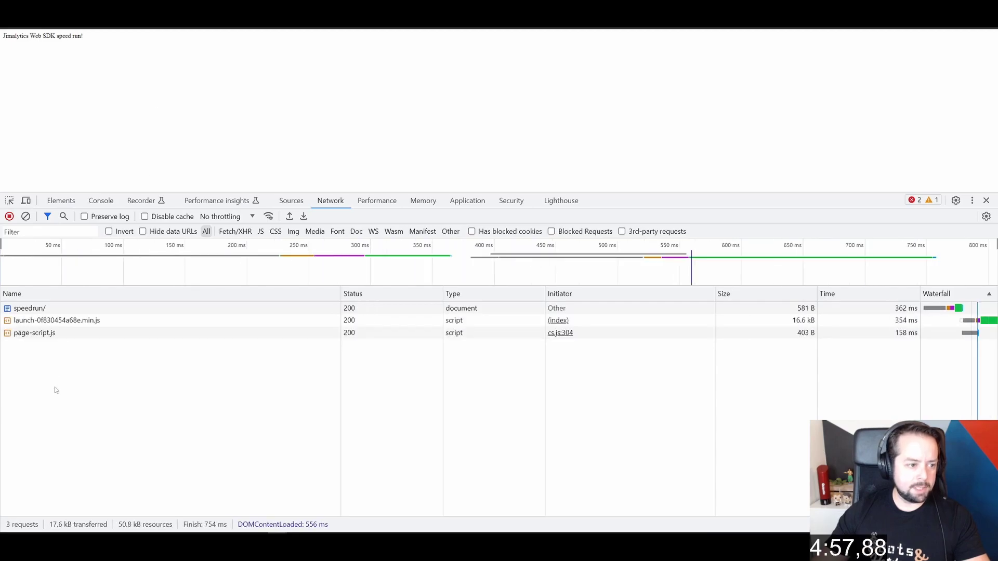
left_click(96, 370)
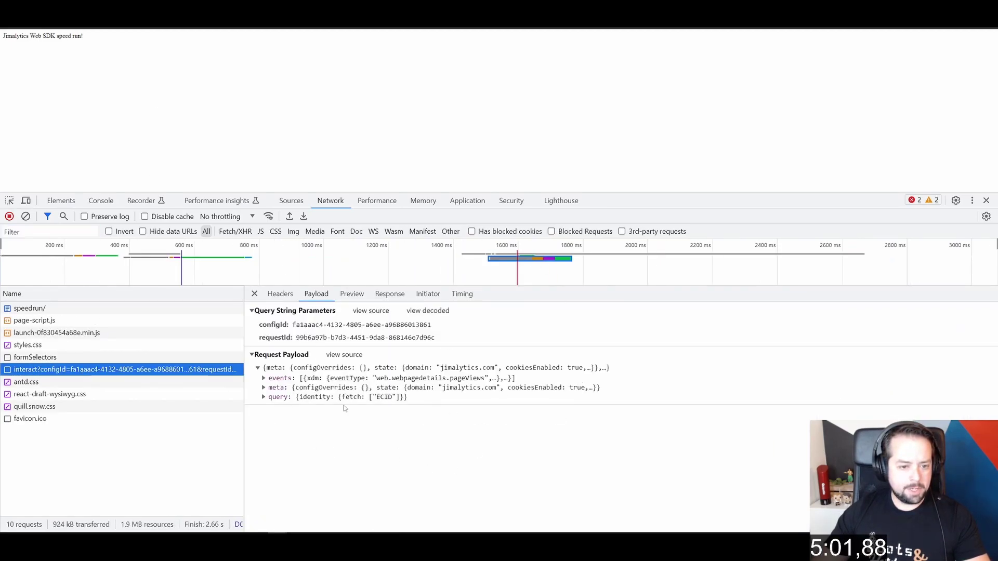
left_click(260, 323)
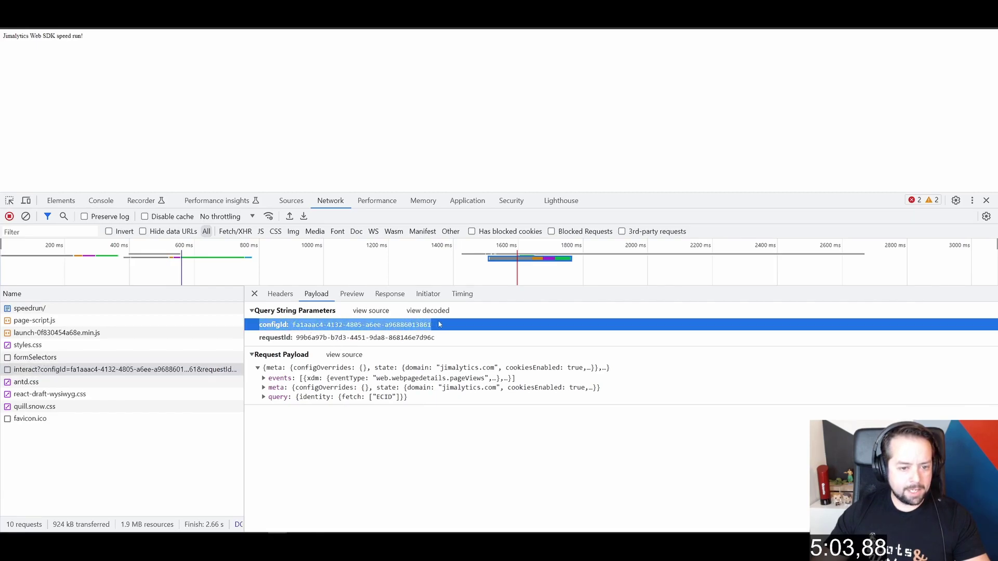
key("ctrl+Tab")
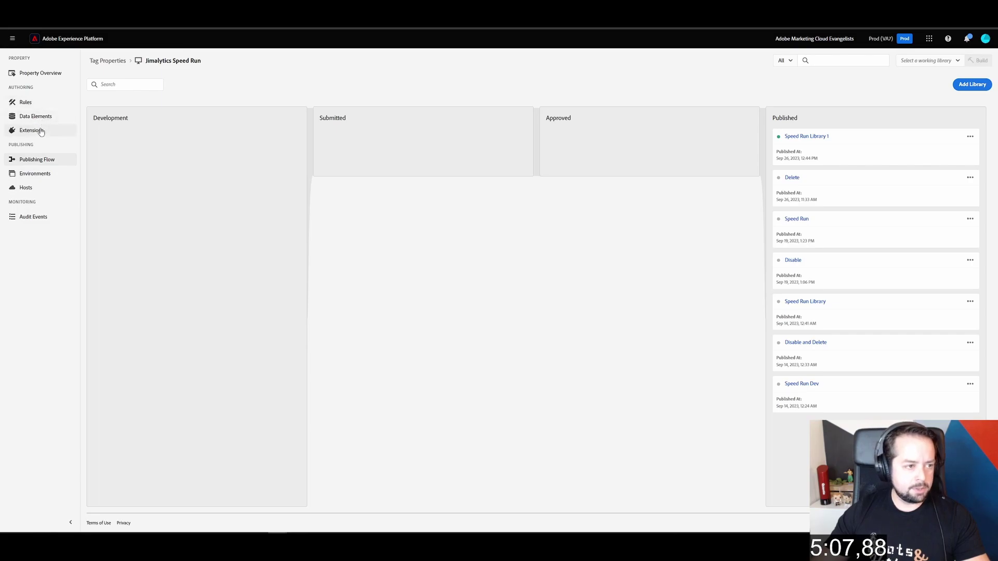
Open Customer Journey Analytics from the Adobe app switcher
left_click(928, 44)
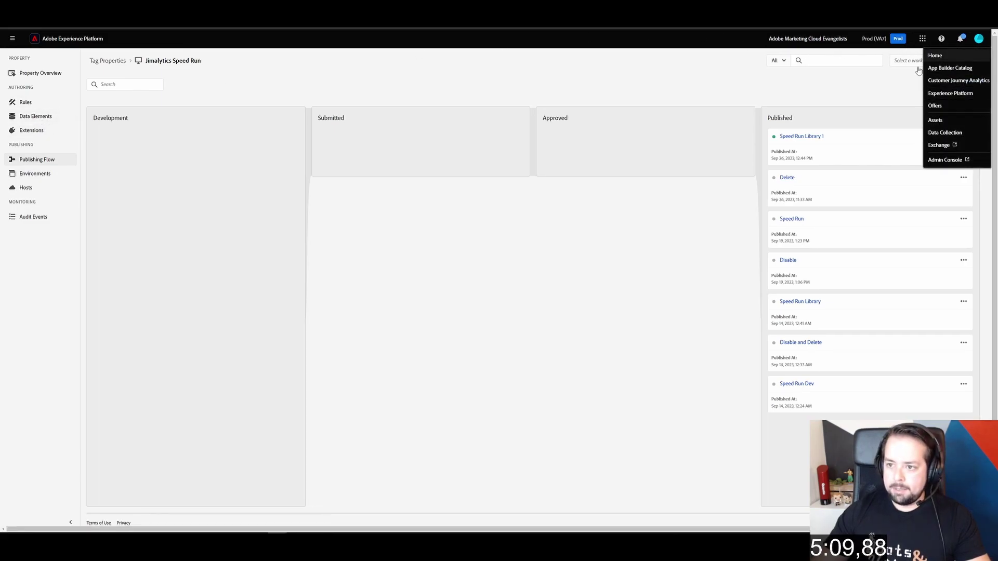
left_click(941, 87)
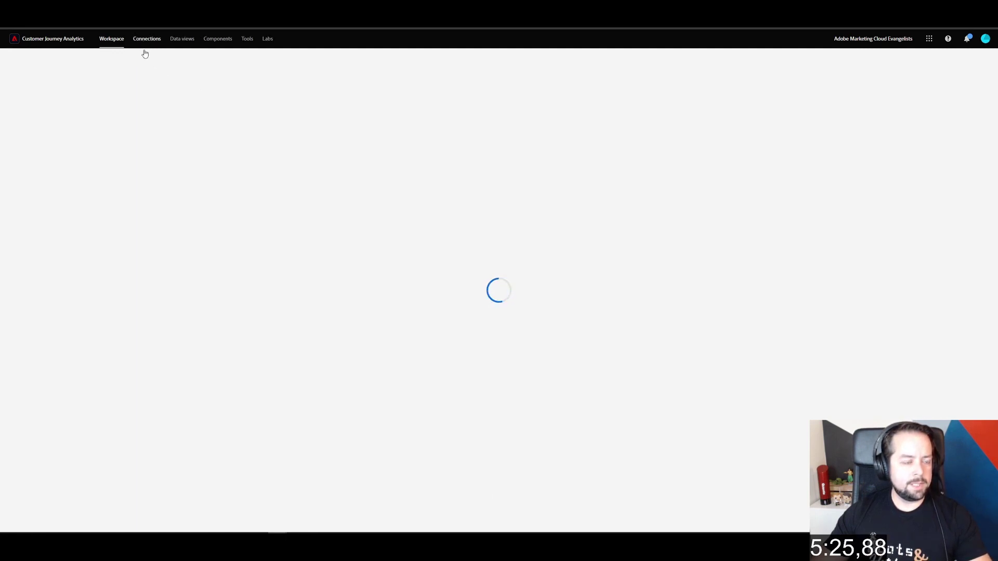
Create connection 'Speed Run Connection 1' with under 1 million average daily events, and start adding datasets
left_click(146, 42)
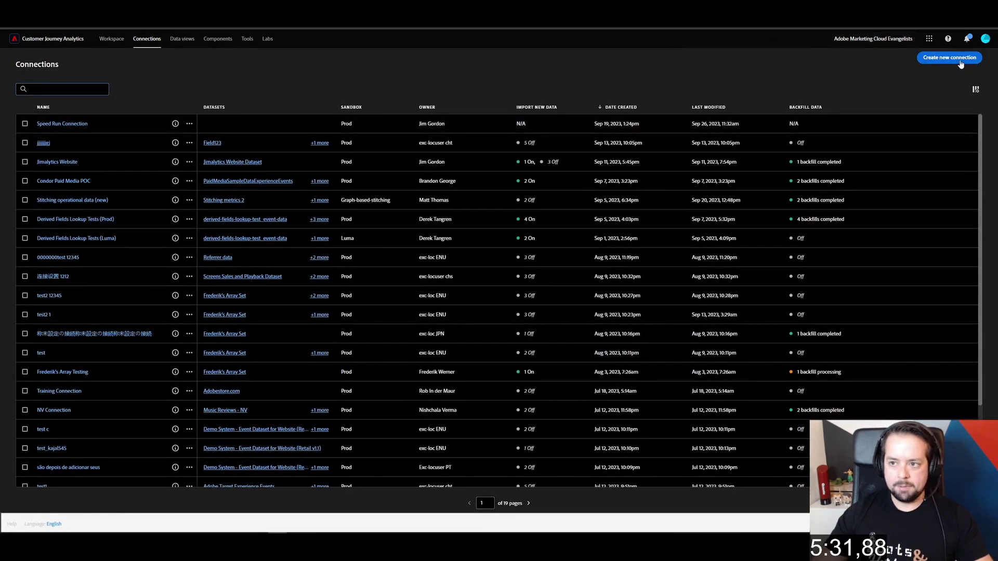
left_click(961, 63)
left_click(84, 124)
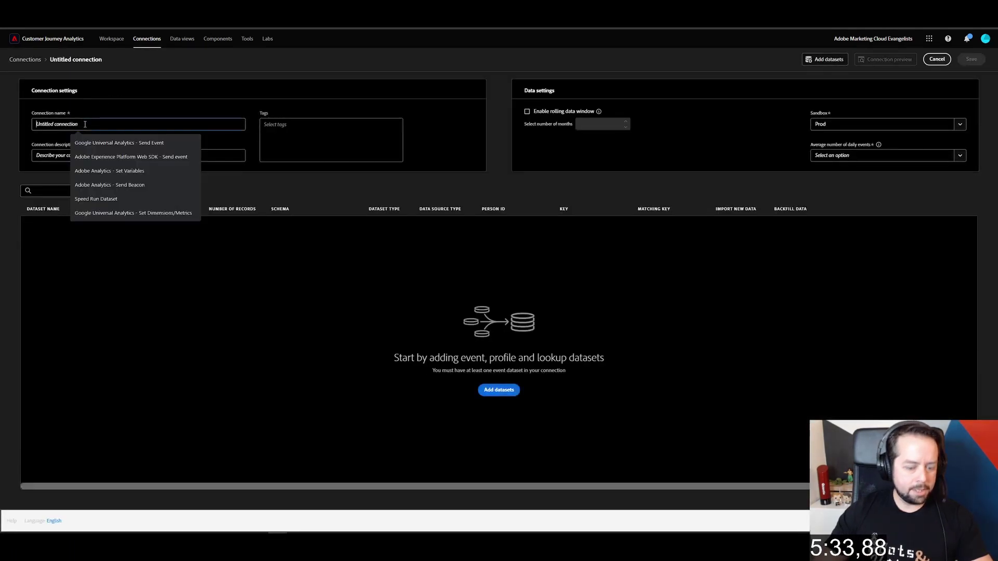
type("Speed Run Connec")
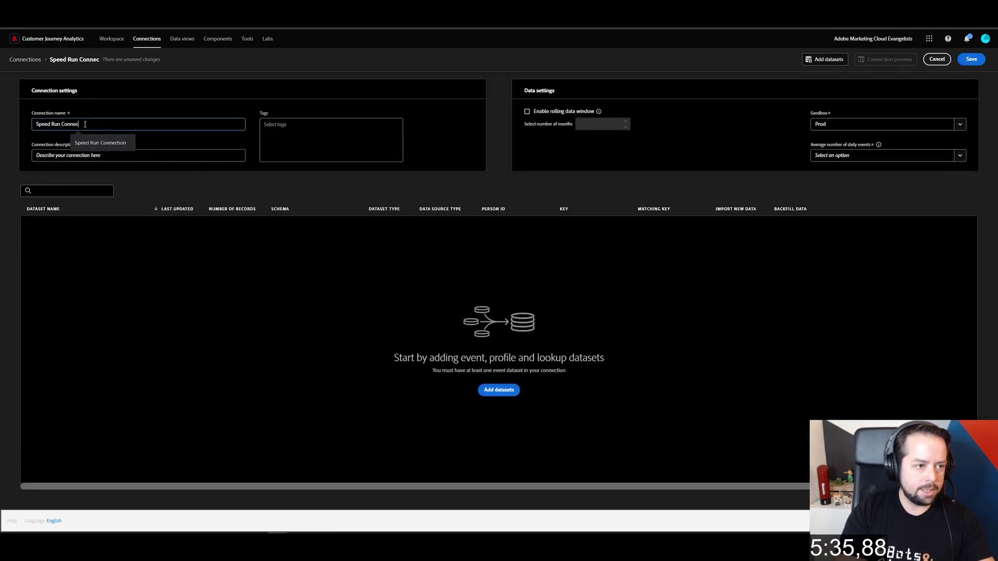
type("tion 1")
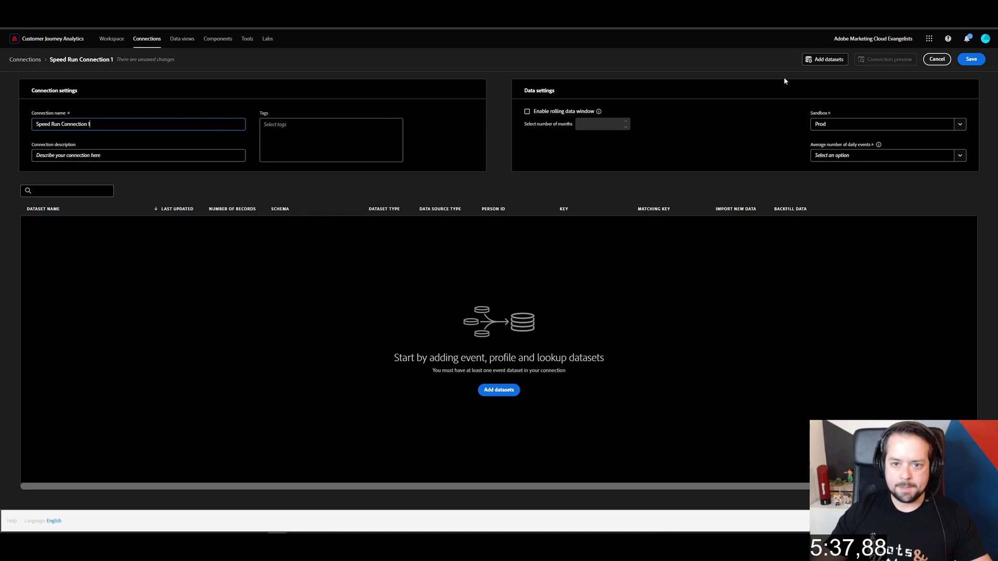
left_click(959, 155)
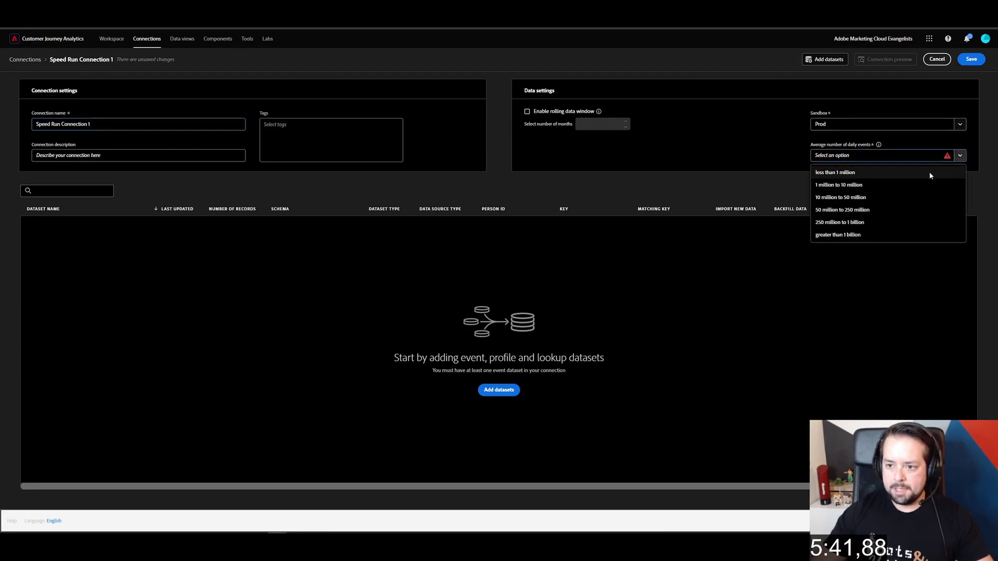
left_click(836, 170)
left_click(499, 390)
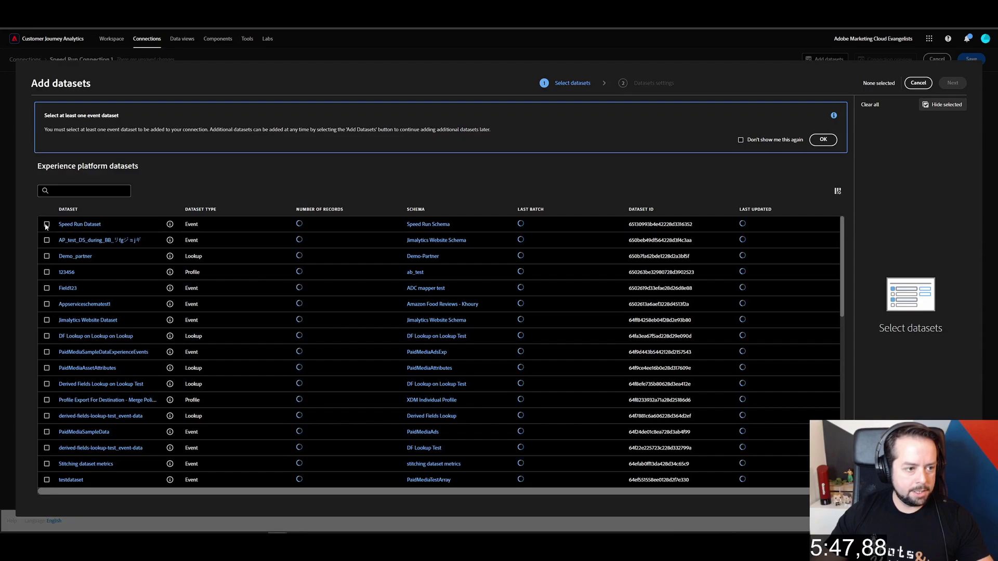
Select Speed Run Dataset as Web Data, with existing data backfilled
left_click(47, 224)
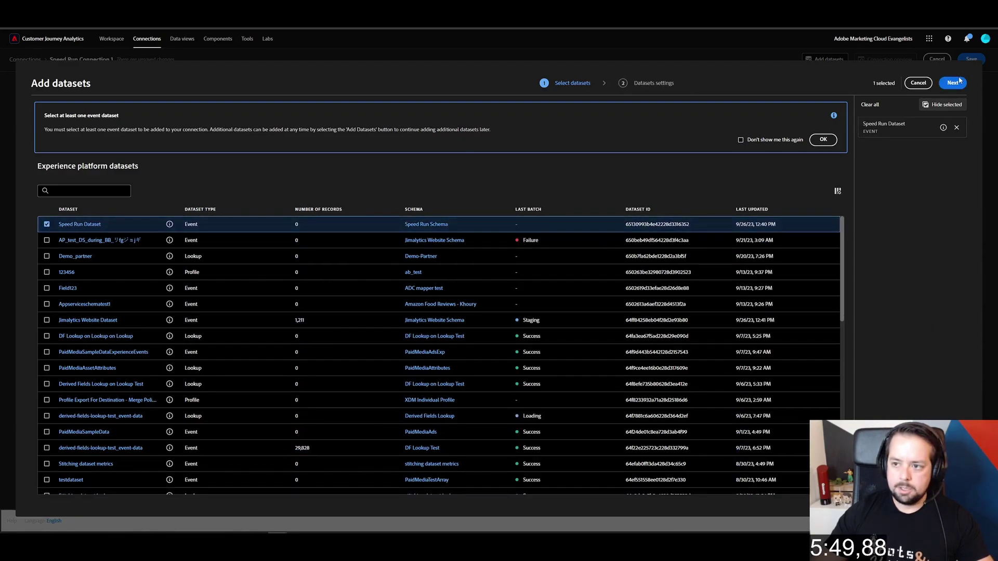
left_click(958, 83)
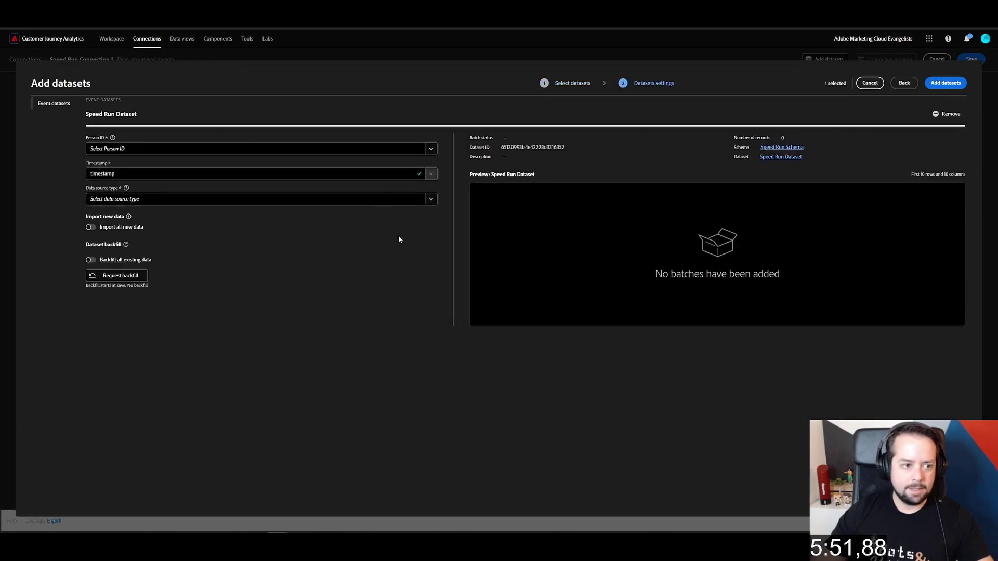
left_click(313, 204)
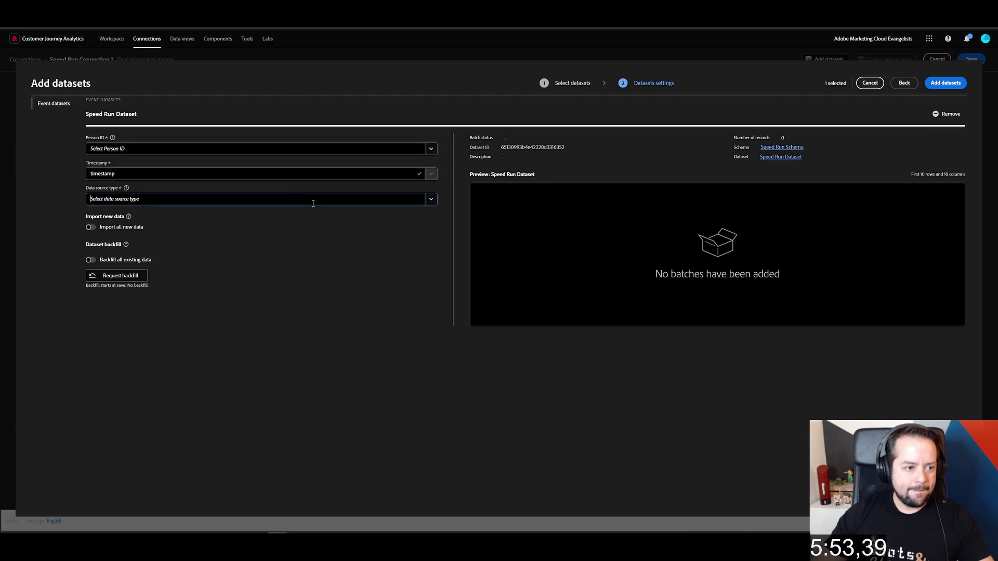
left_click(436, 203)
left_click(158, 215)
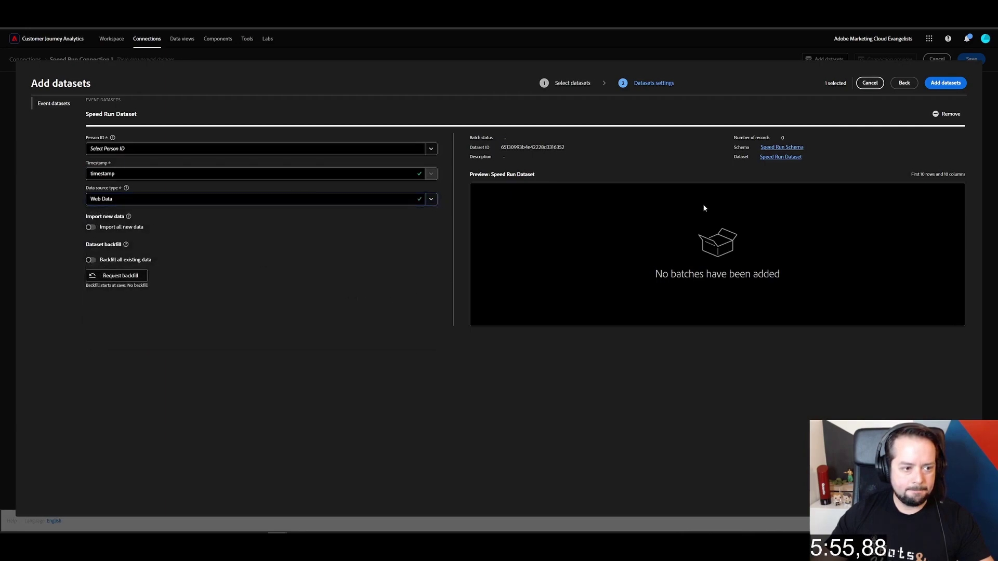
left_click(90, 261)
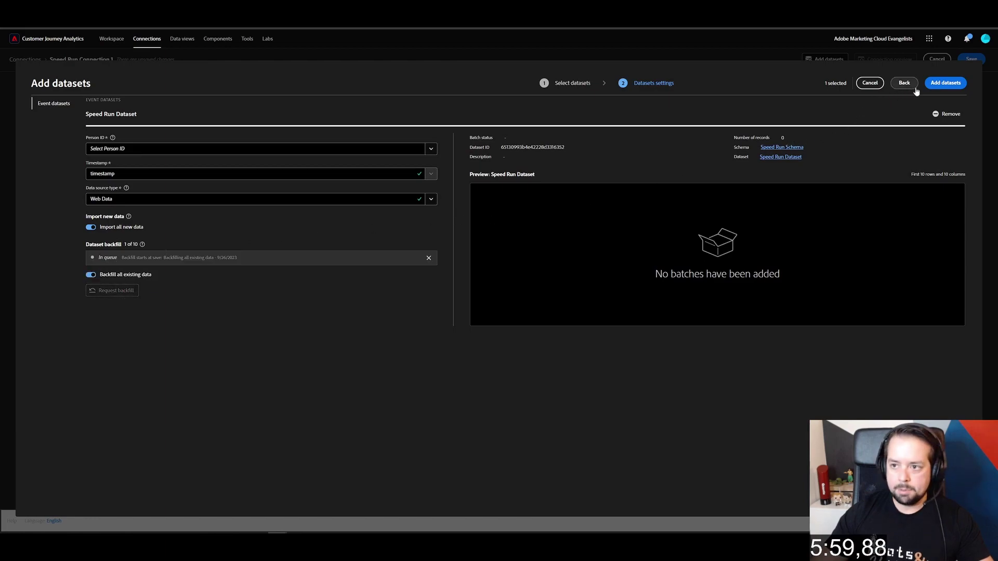
Set Adobe Marketing Cloud ID as the Person ID, add the dataset, and save the connection
left_click(933, 86)
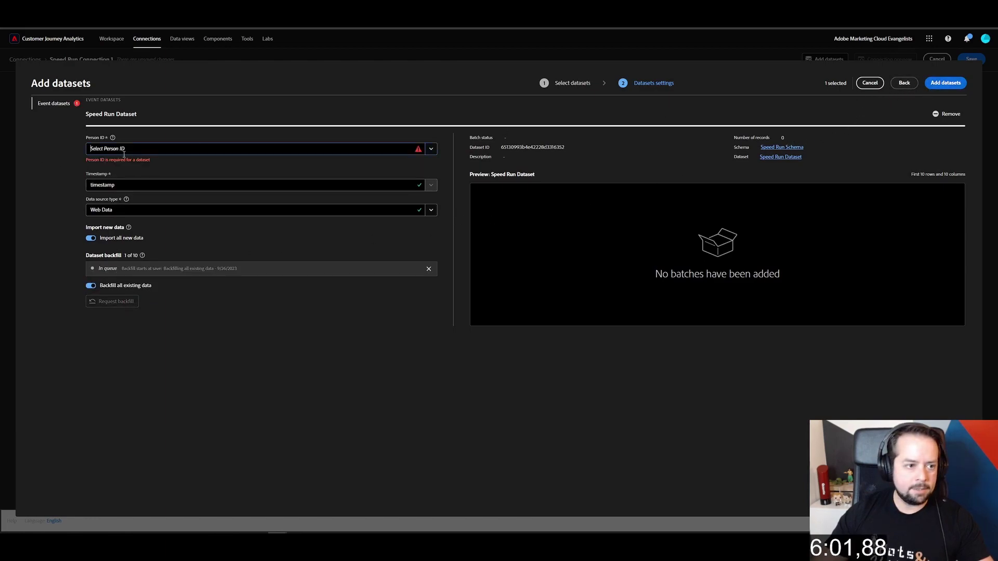
left_click(405, 149)
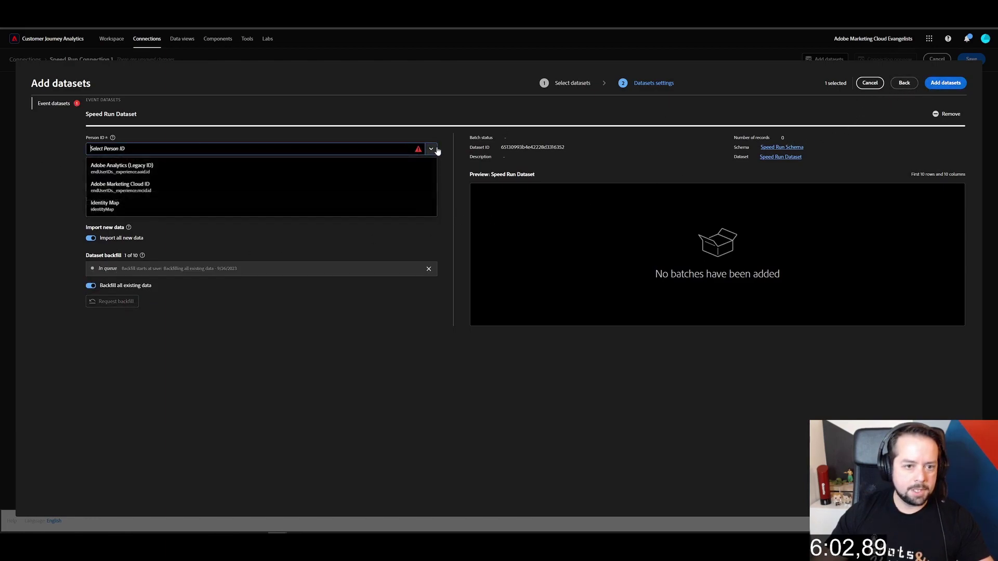
left_click(181, 186)
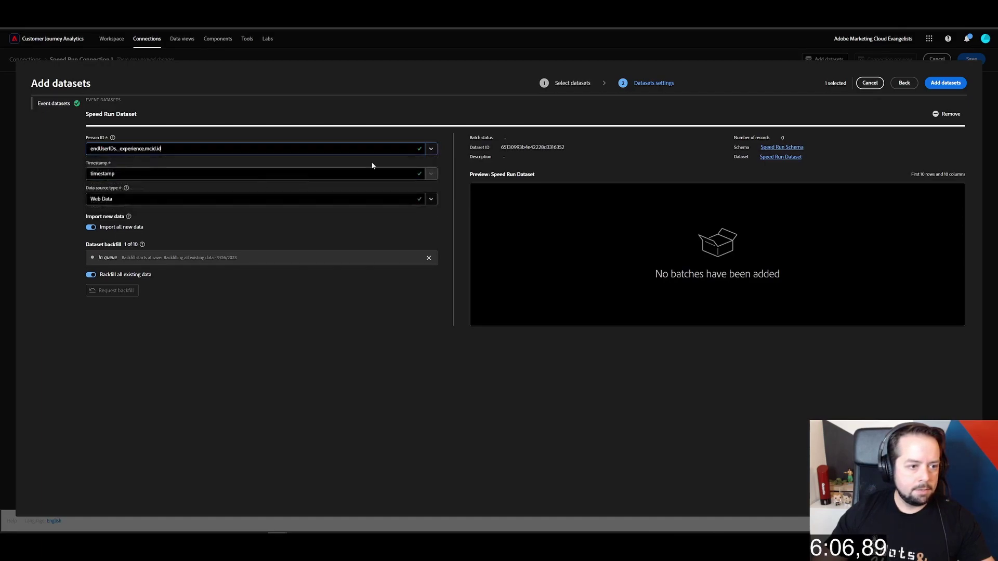
left_click(944, 87)
left_click(973, 59)
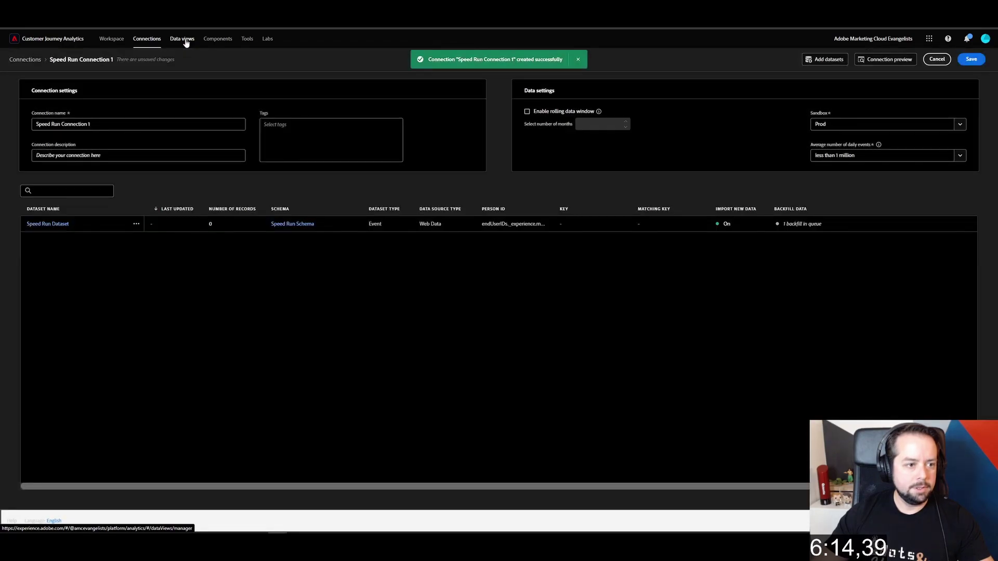
Create data view 'Speed Run View 1' based on Speed Run Connection 1
left_click(185, 40)
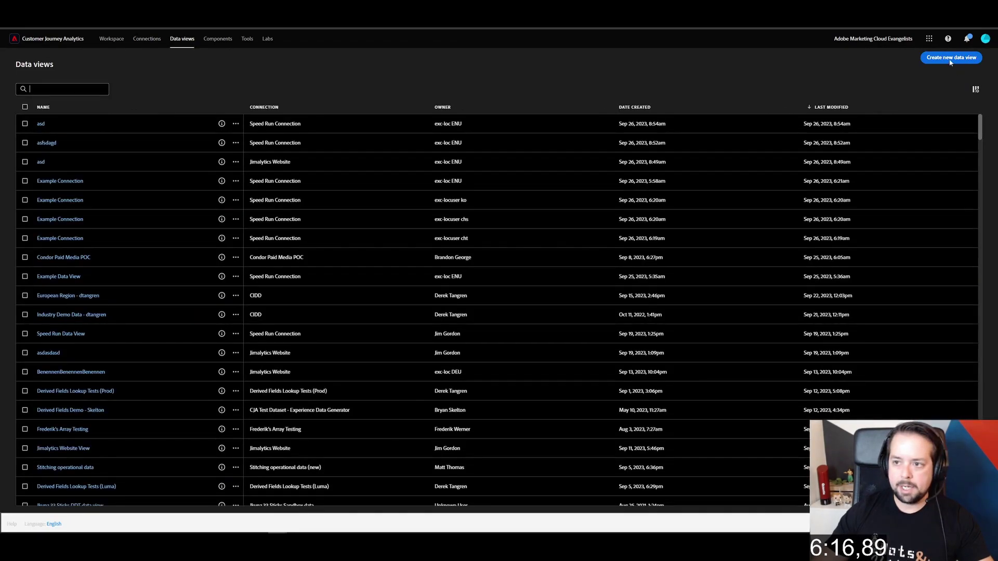
left_click(950, 58)
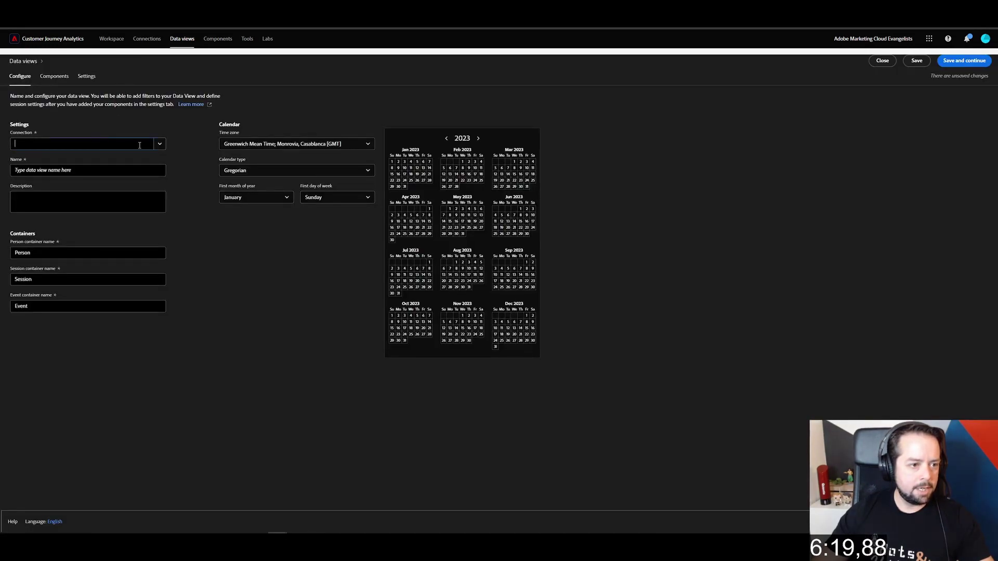
left_click(140, 145)
left_click(121, 175)
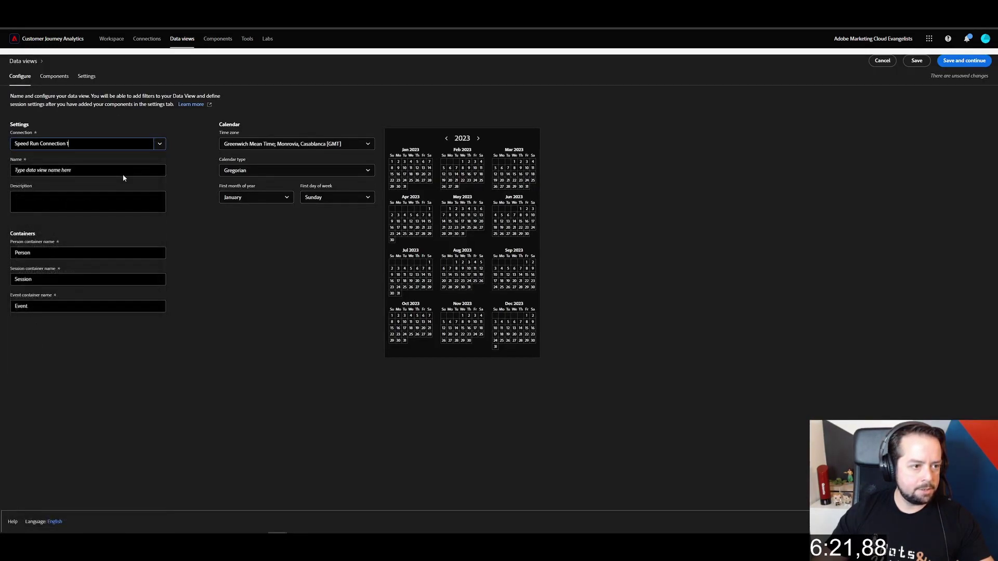
left_click(106, 170)
type("Speed Run View 1")
left_click(177, 235)
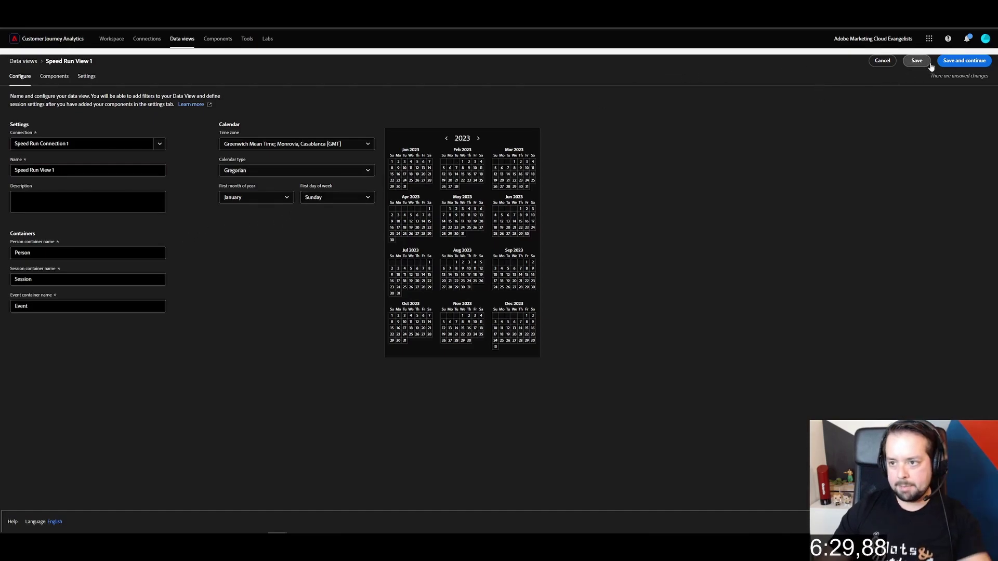
Add all schema fields as components and save the data view
left_click(951, 63)
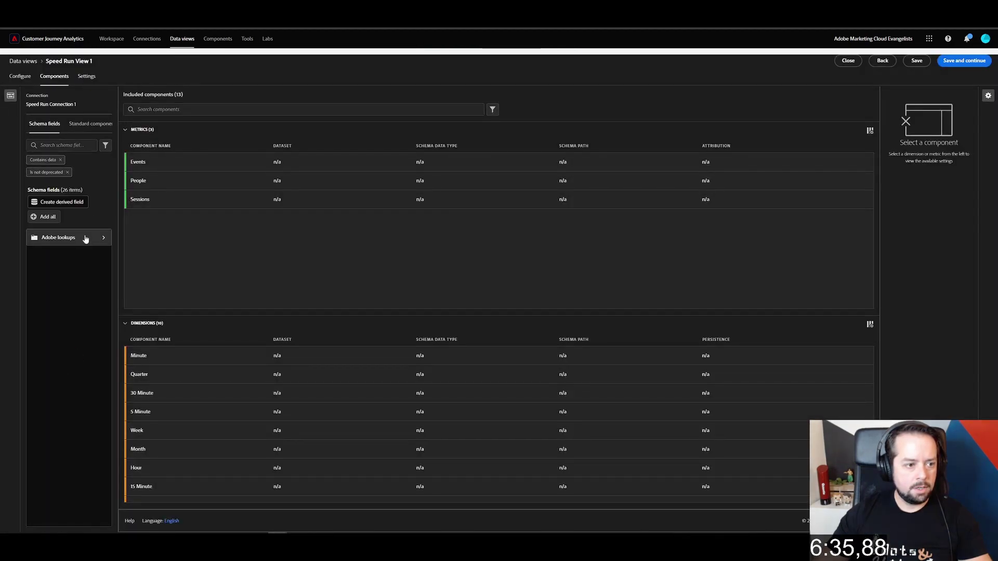
left_click(44, 218)
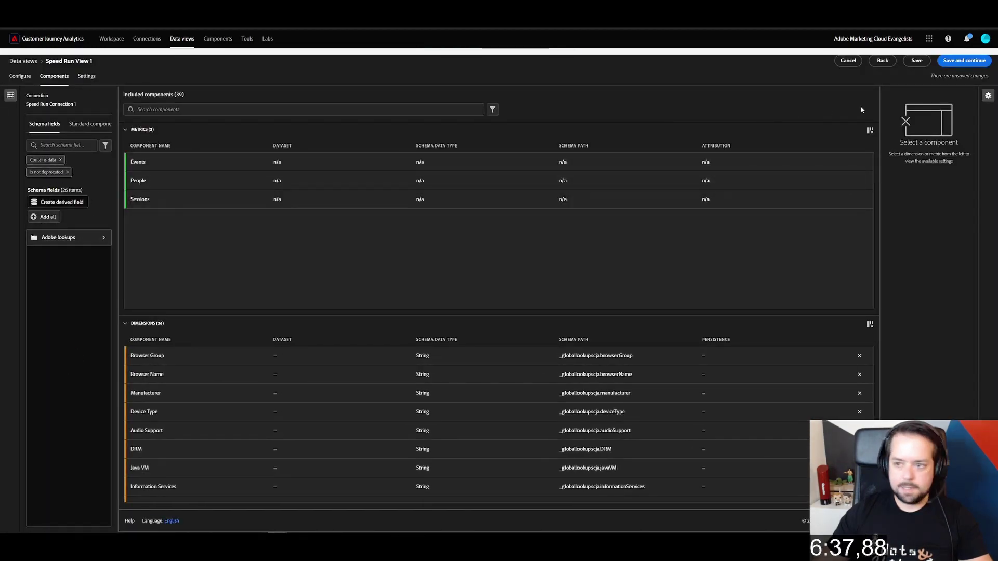
left_click(965, 64)
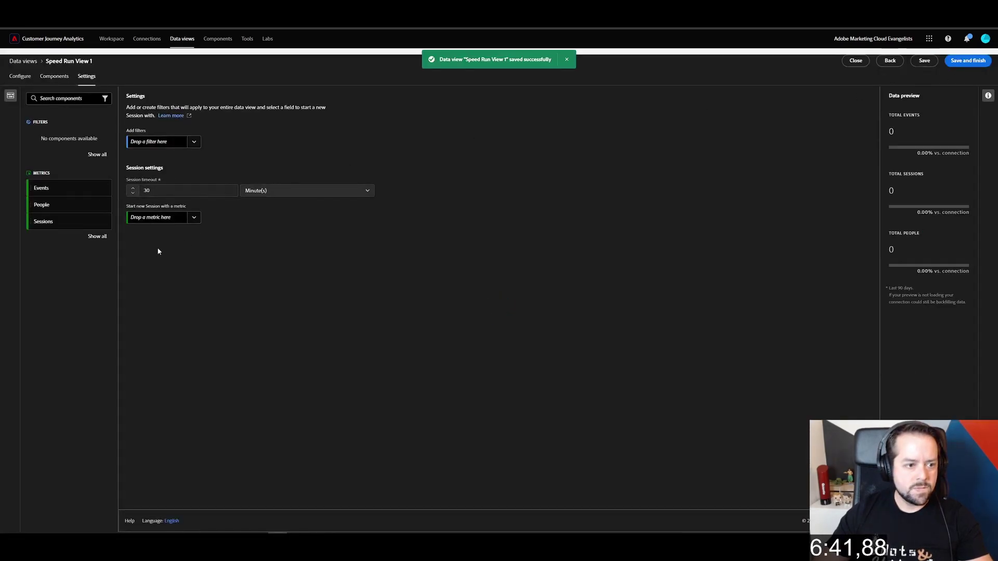
left_click(958, 61)
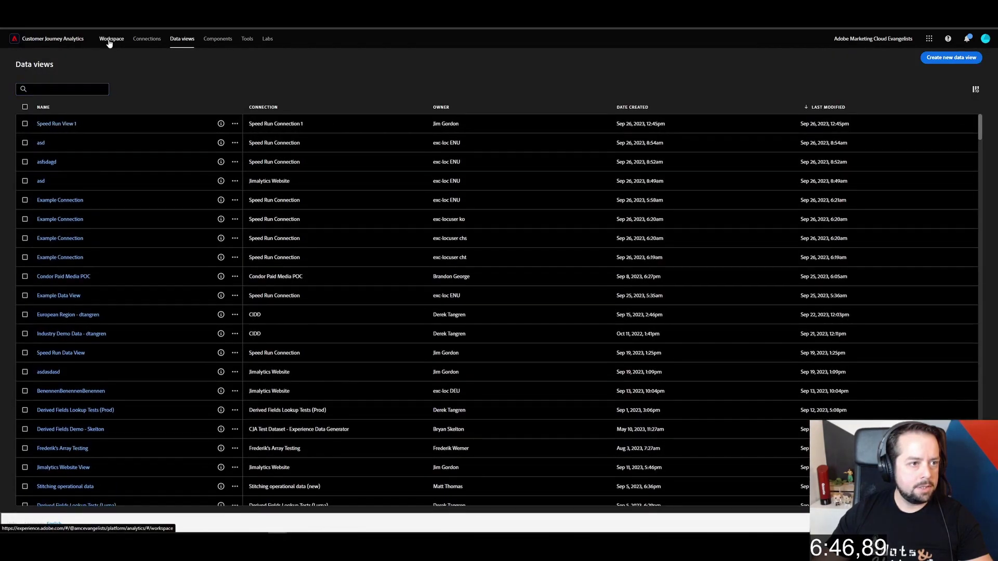
Create a blank Workspace project and set its panel's data view to Speed Run View 1
left_click(112, 40)
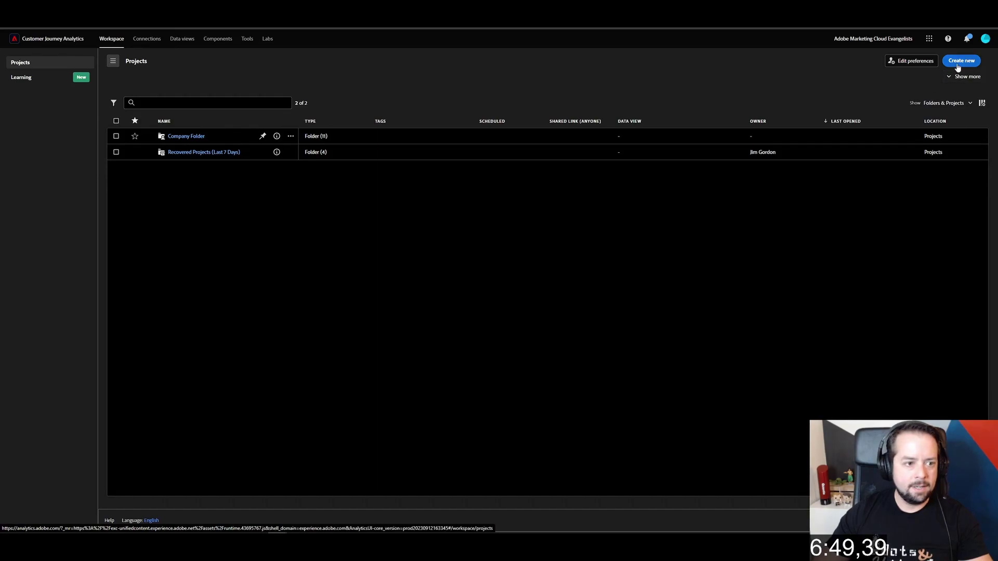
left_click(961, 61)
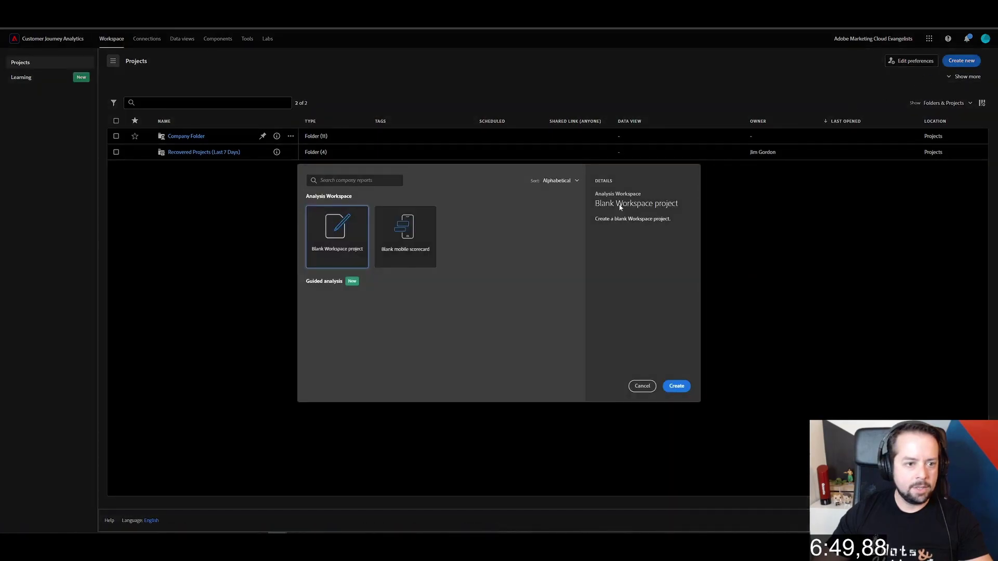
double_click(325, 229)
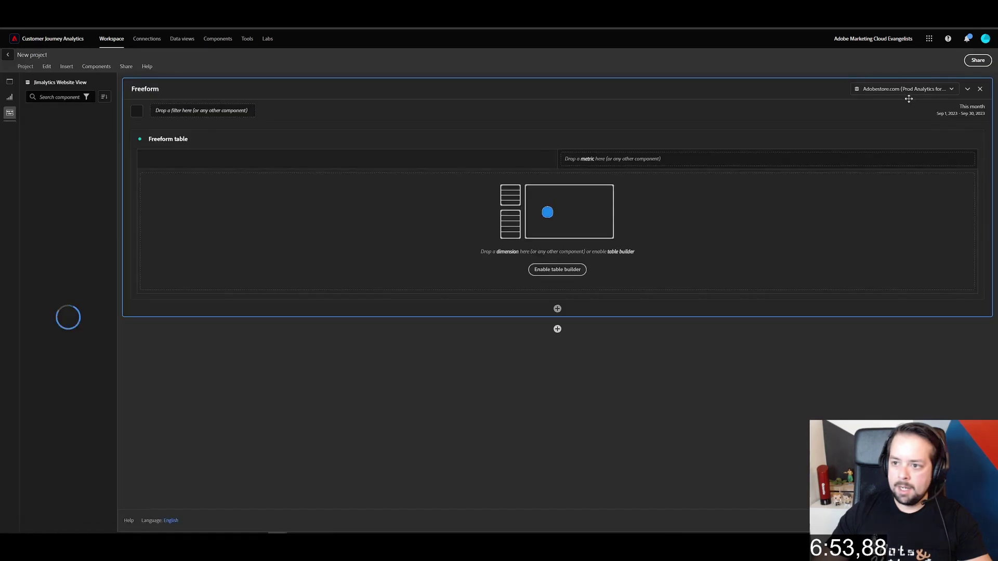
left_click(904, 89)
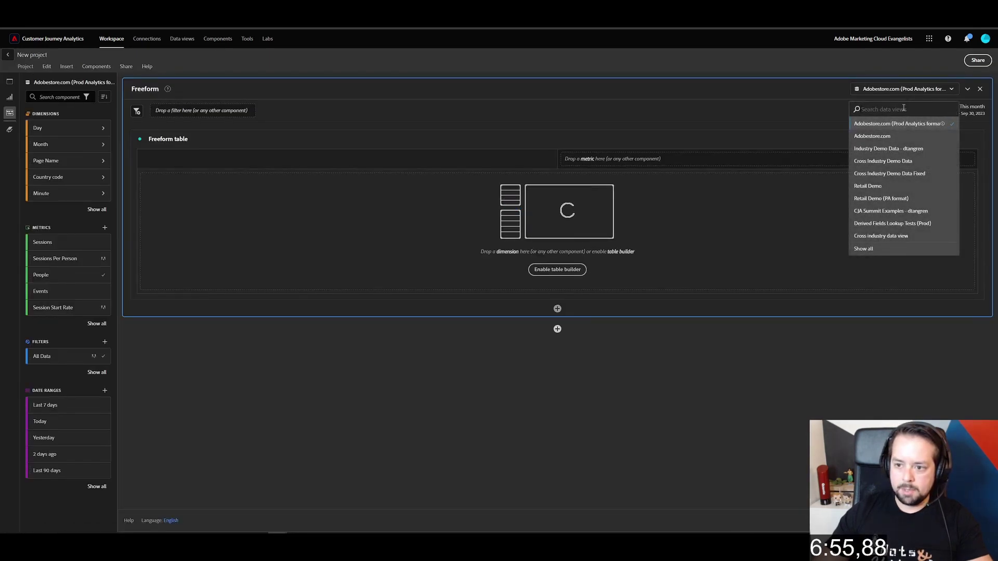
type("Speed")
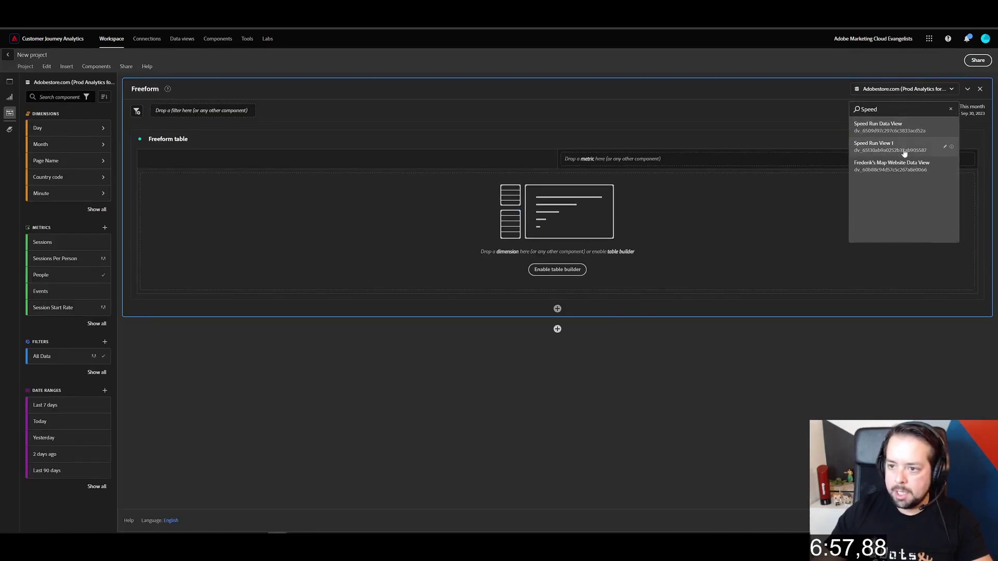
left_click(904, 151)
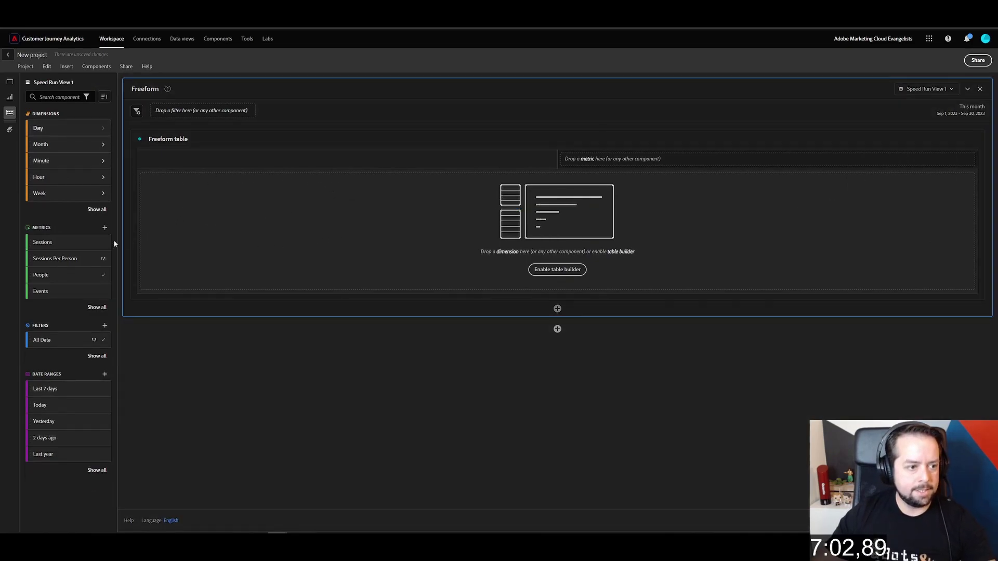
Add Sessions and Events metrics to the freeform table, broken down by Day for September 2023
left_click_drag(103, 242, 613, 158)
left_click_drag(63, 291, 594, 176)
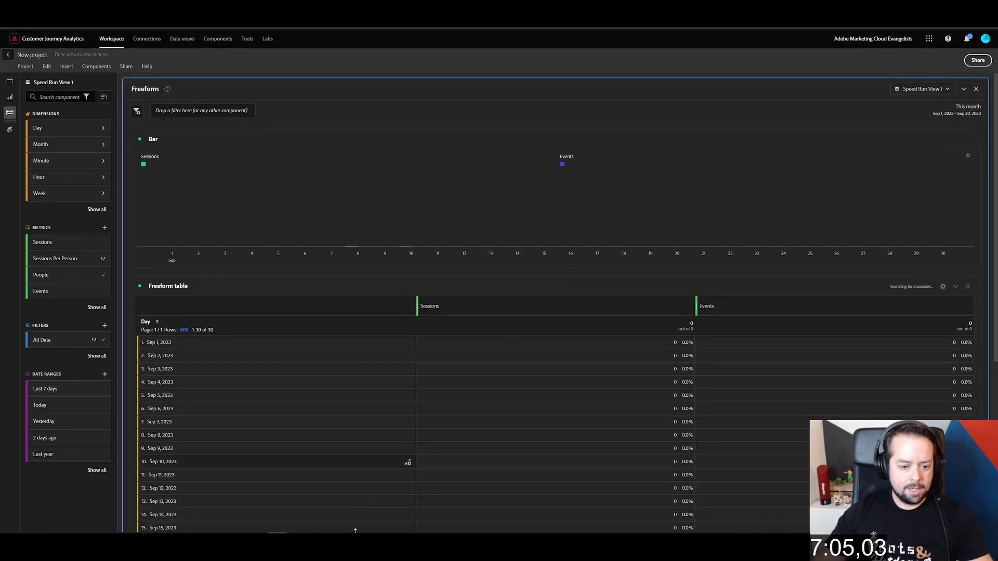
mouse_move(353, 543)
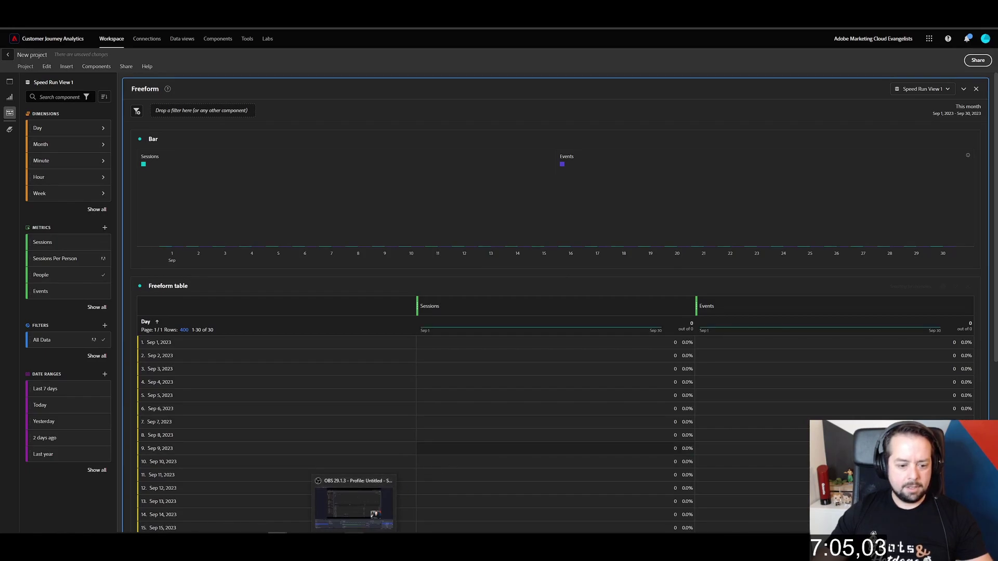